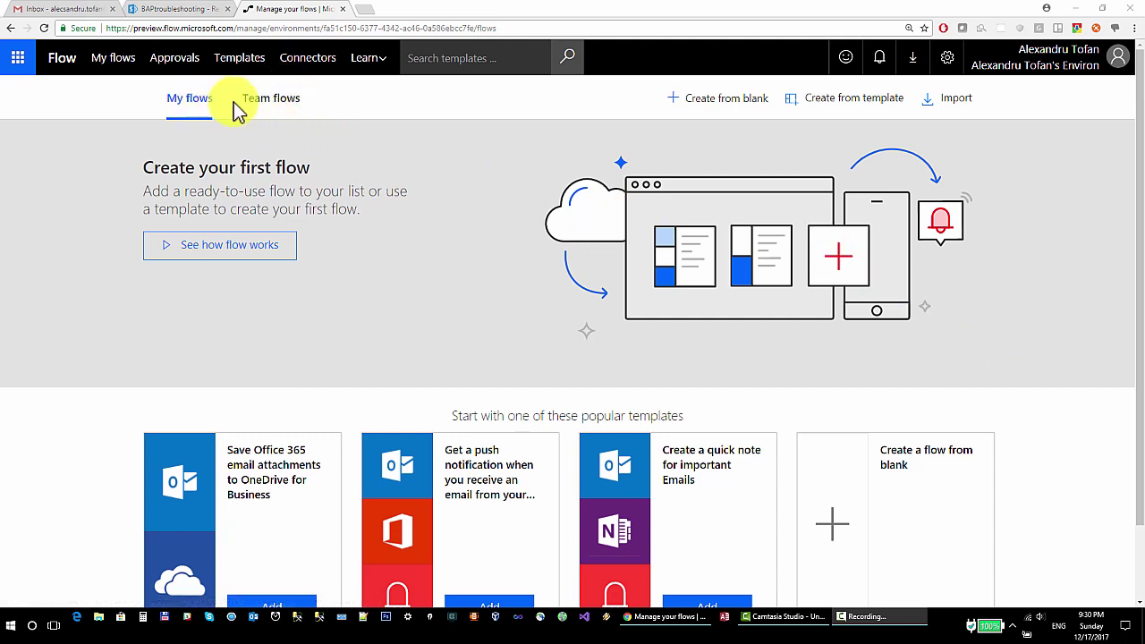
# Switch from the My flows page to the Gmail inbox, whose Primary tab is empty
pyautogui.click(44, 9)
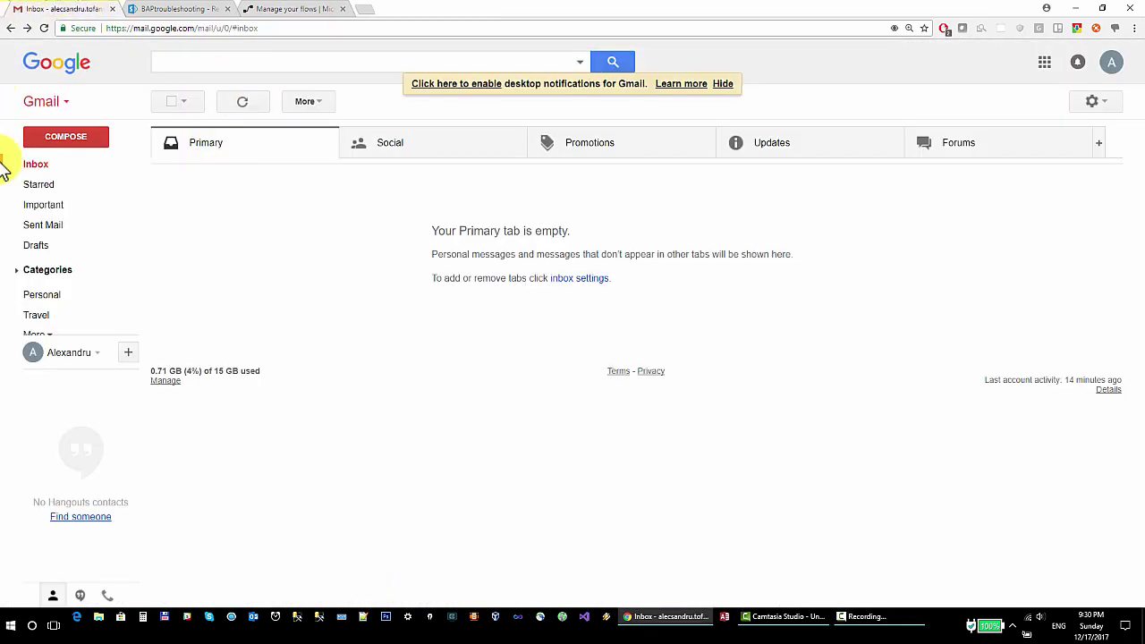
# Review the SharePoint Requests list (Pen rejected, Slippers approved), then return to My flows
pyautogui.click(181, 9)
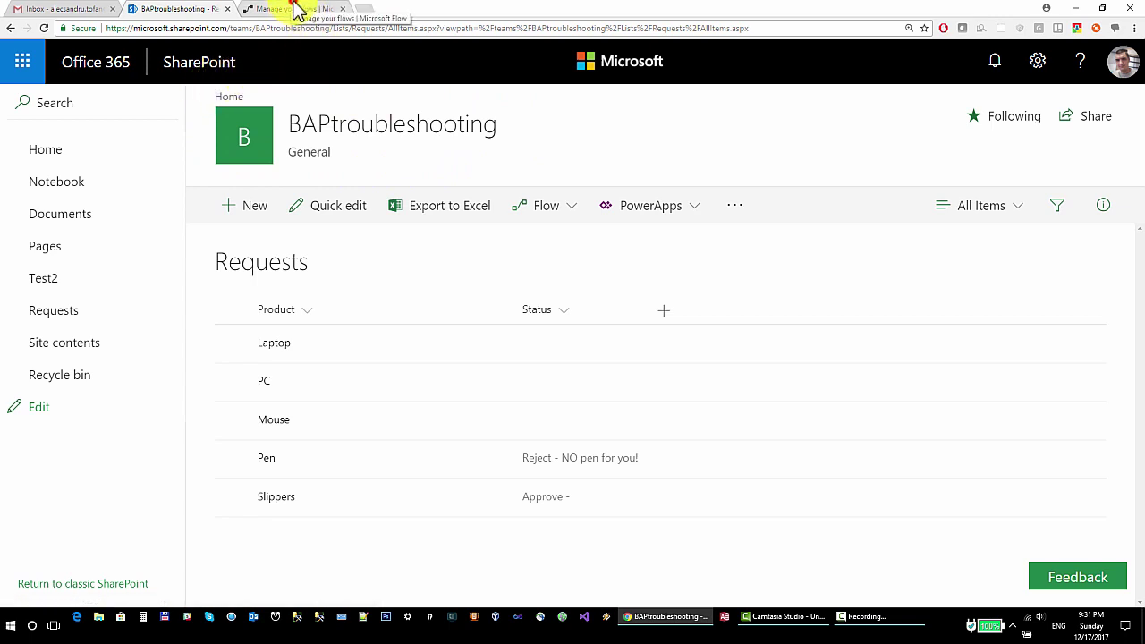
pyautogui.click(297, 11)
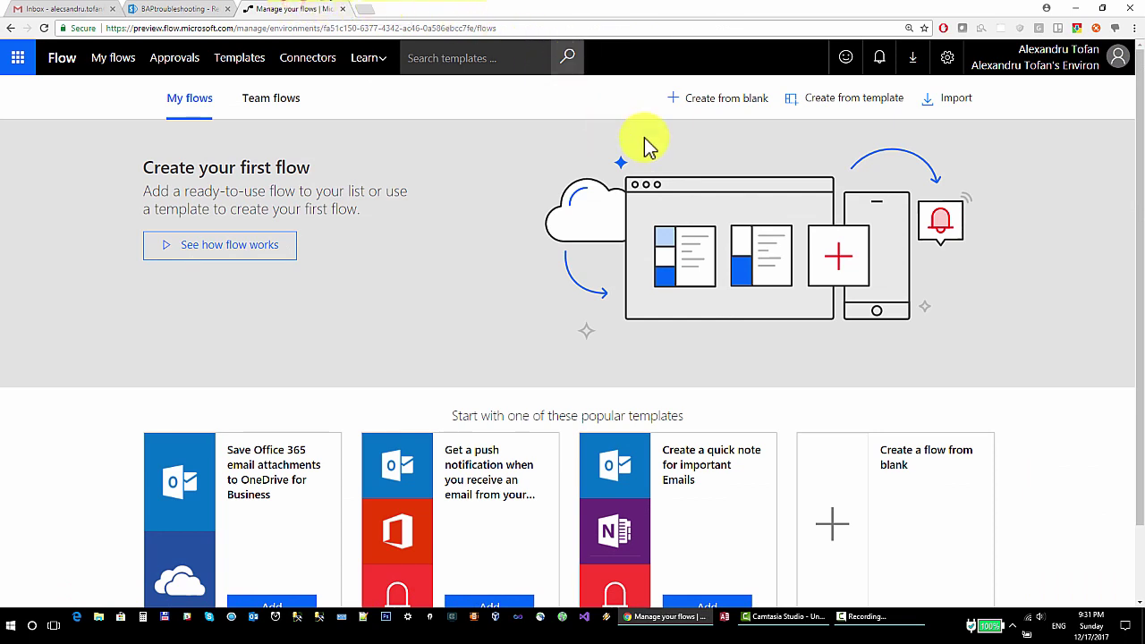
# Create a blank flow with the SharePoint 'When an item is created' trigger, then show the Requests list
pyautogui.click(708, 100)
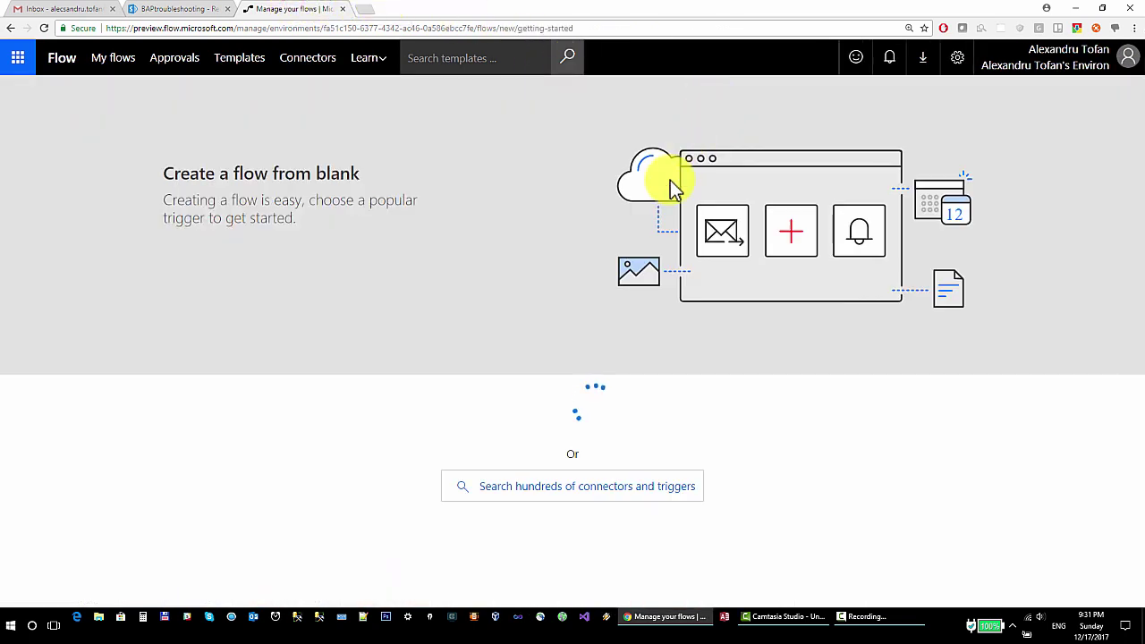
pyautogui.scroll(-1, 575, 501)
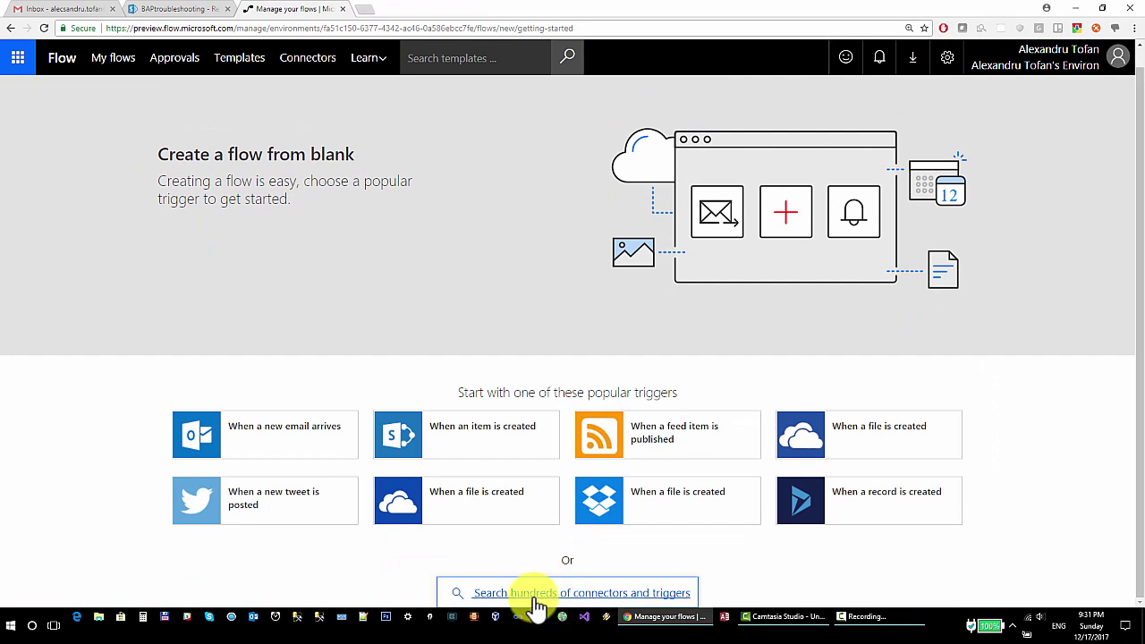
pyautogui.click(534, 597)
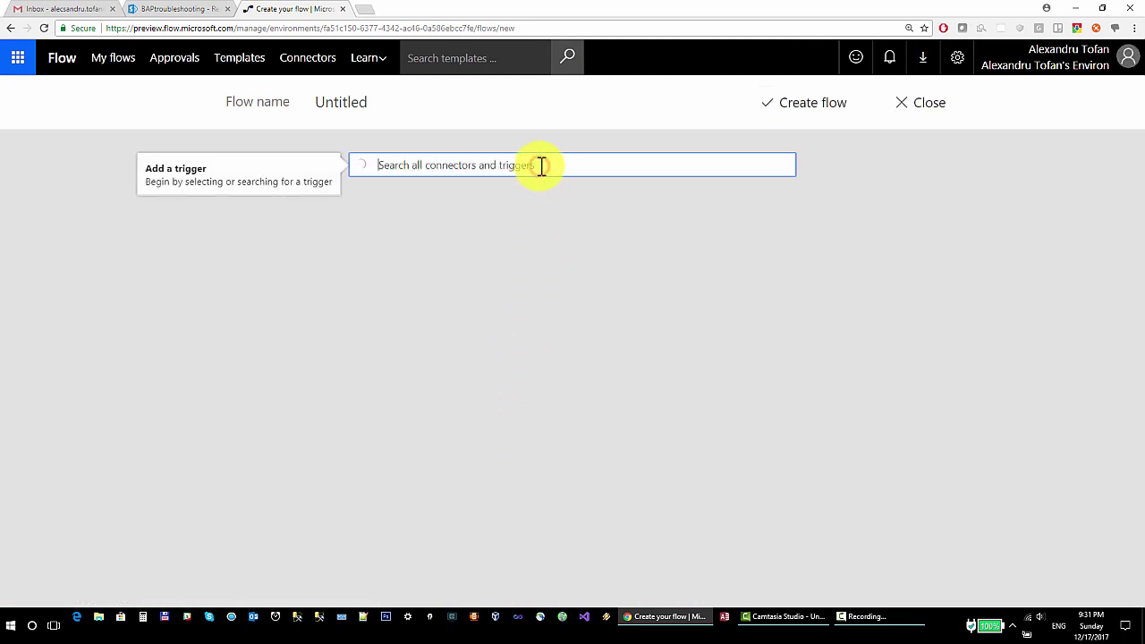
pyautogui.write('item')
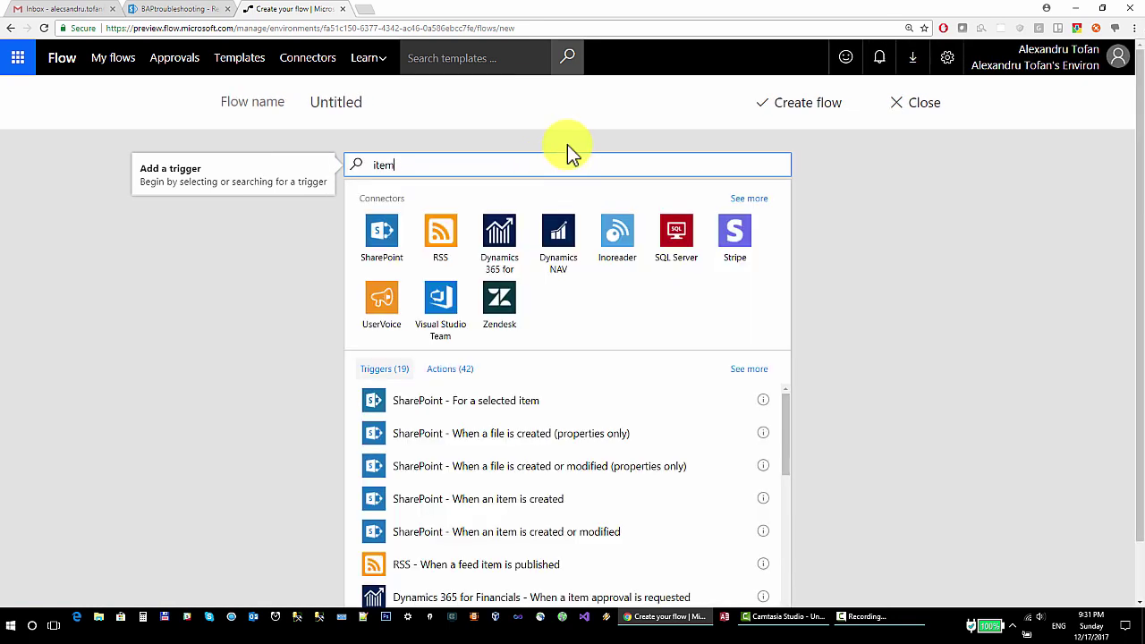
pyautogui.click(508, 502)
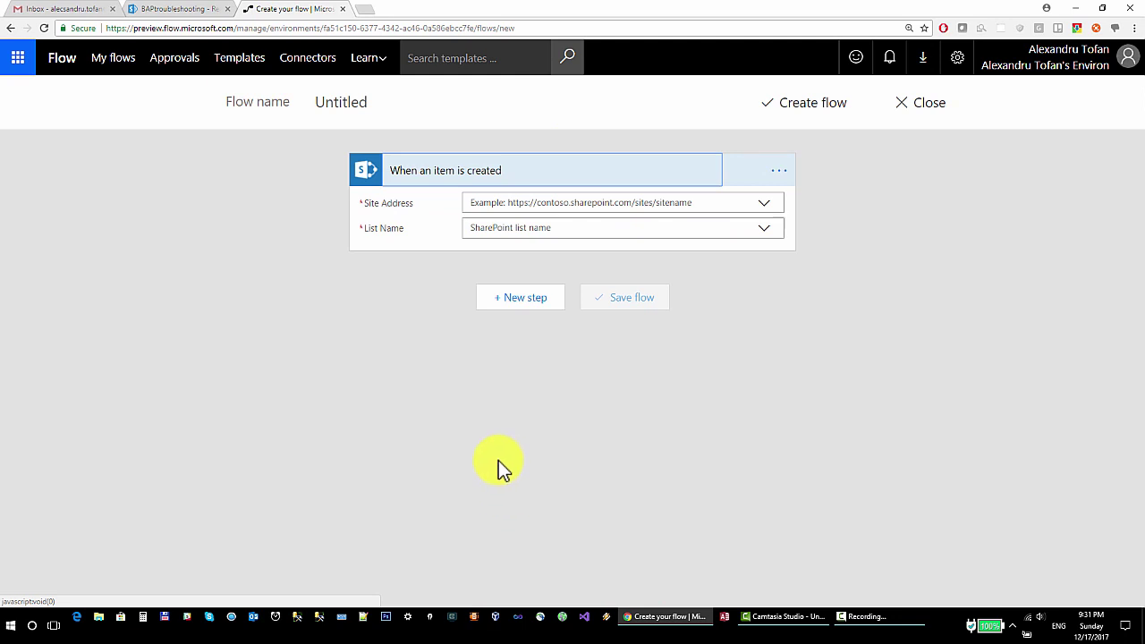
pyautogui.click(206, 8)
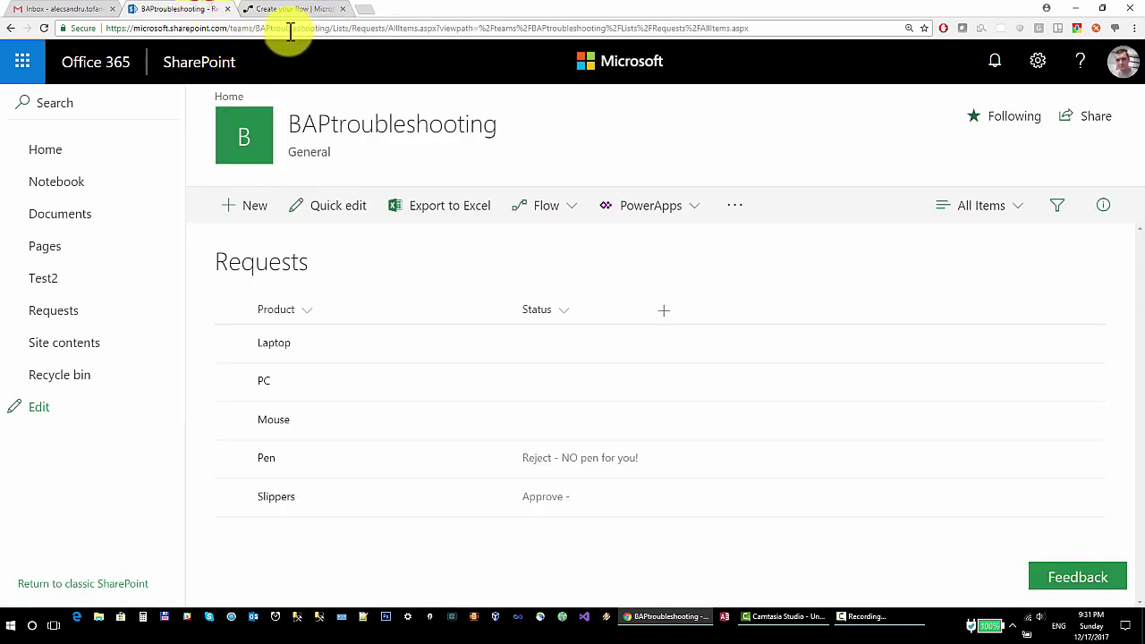
# Copy the site address up to /teams/BAPtroubleshooting and go back to the flow
pyautogui.click(327, 31)
pyautogui.moveTo(329, 29); pyautogui.dragTo(92, 27)
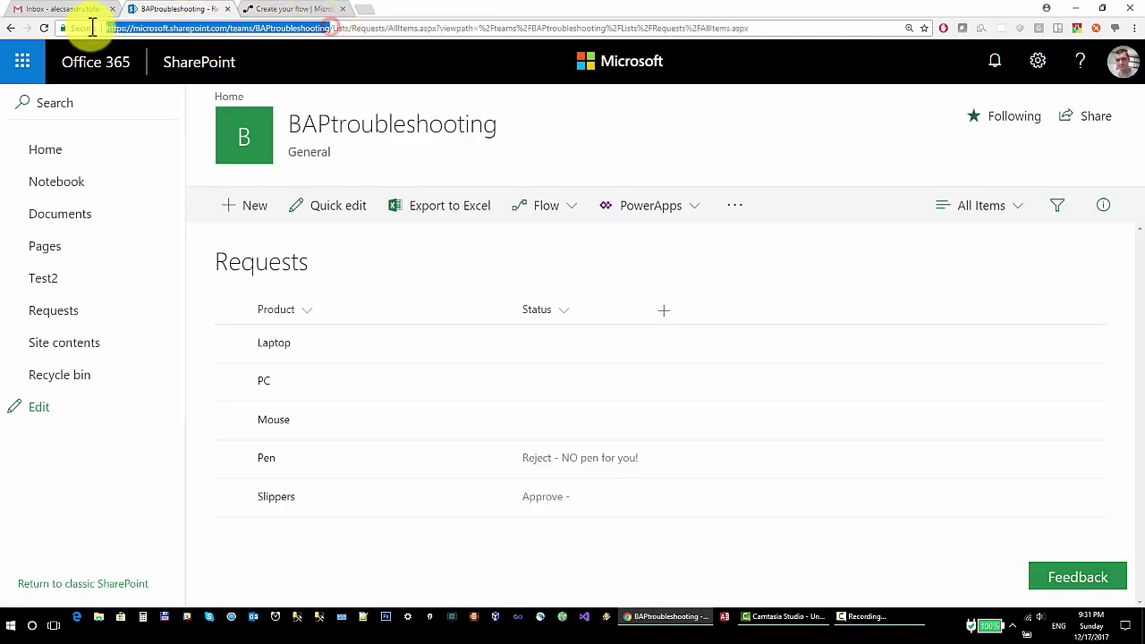
pyautogui.rightClick(174, 33)
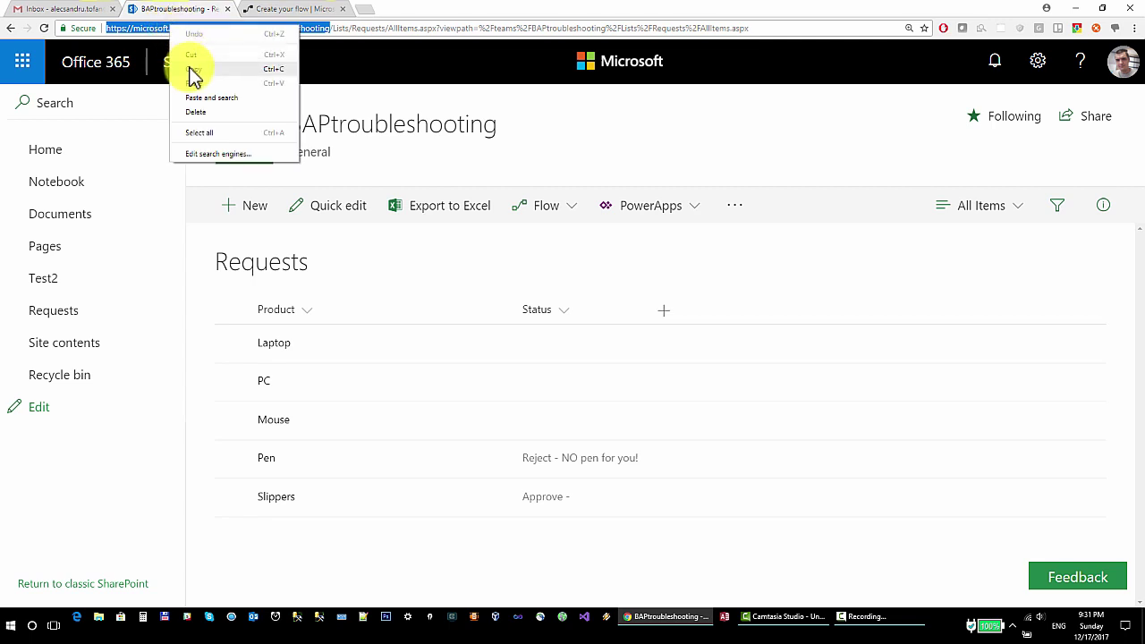
pyautogui.click(191, 70)
pyautogui.click(279, 8)
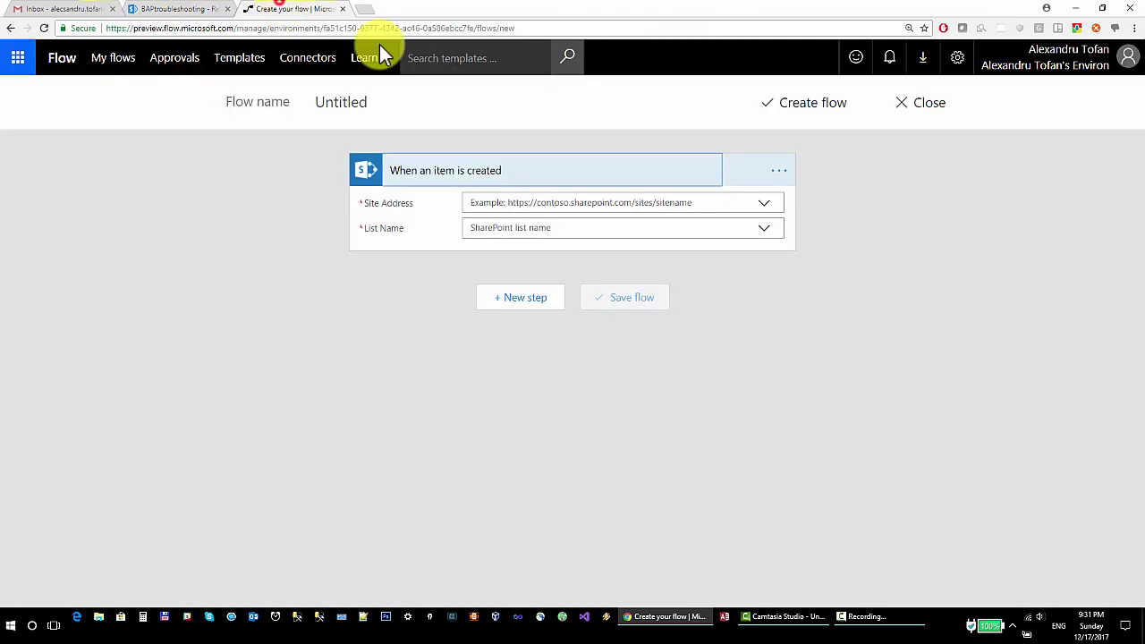
# Set the trigger's Site Address to the pasted BAPtroubleshooting URL and List Name to Requests
pyautogui.click(764, 203)
pyautogui.click(551, 243)
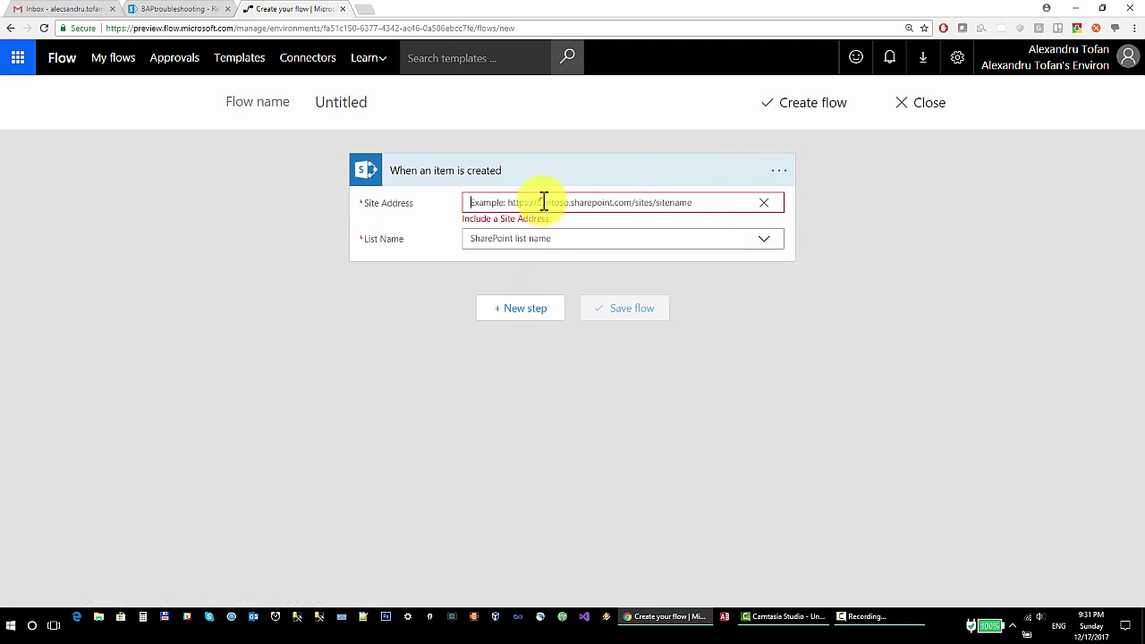
pyautogui.rightClick(543, 203)
pyautogui.click(579, 270)
pyautogui.click(763, 229)
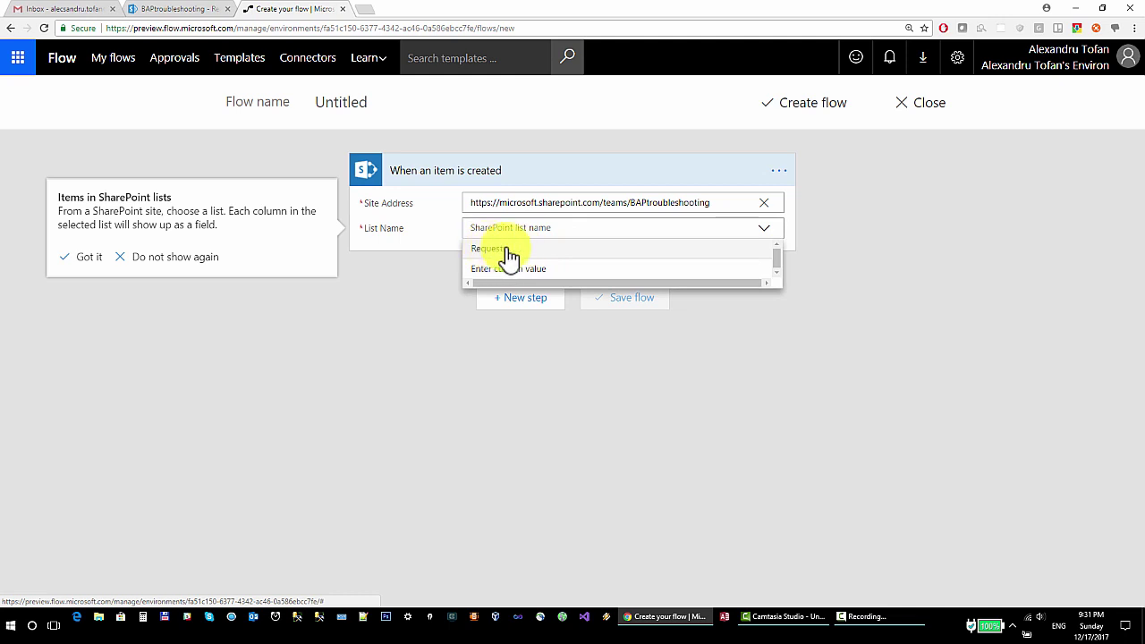
pyautogui.click(504, 250)
# Name the flow 'Send approval email'
pyautogui.click(381, 105)
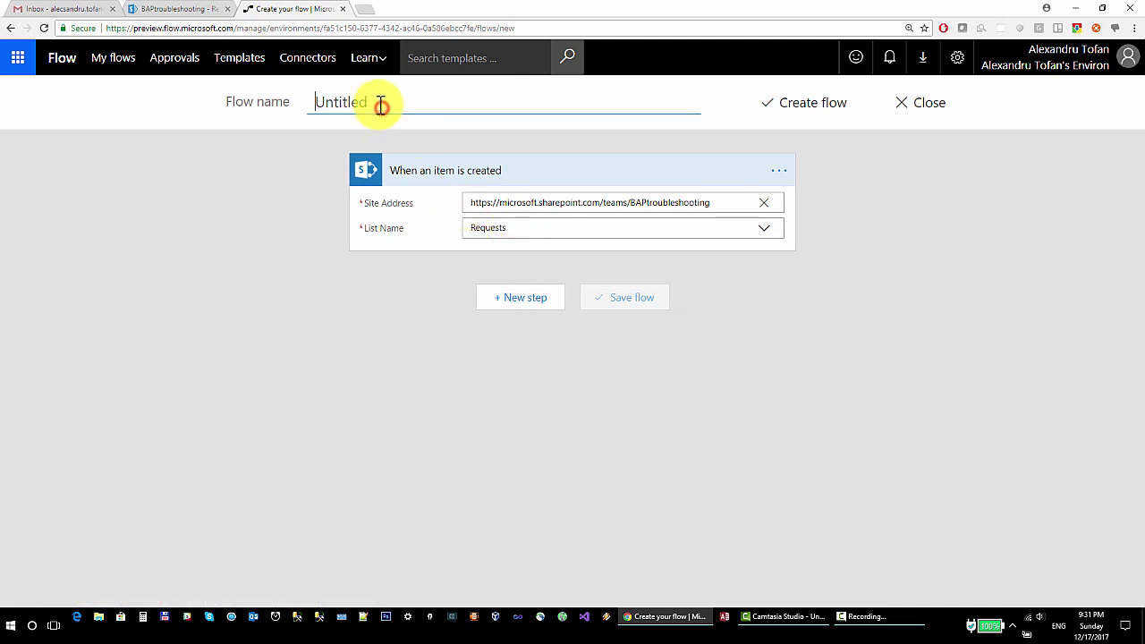
pyautogui.write('S')
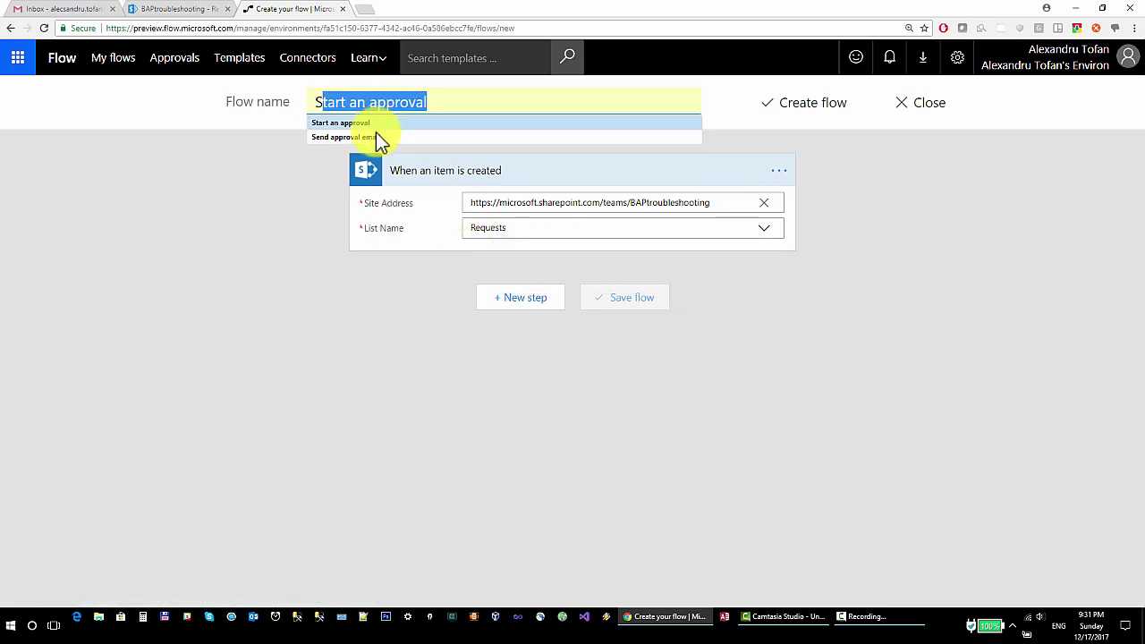
pyautogui.click(376, 137)
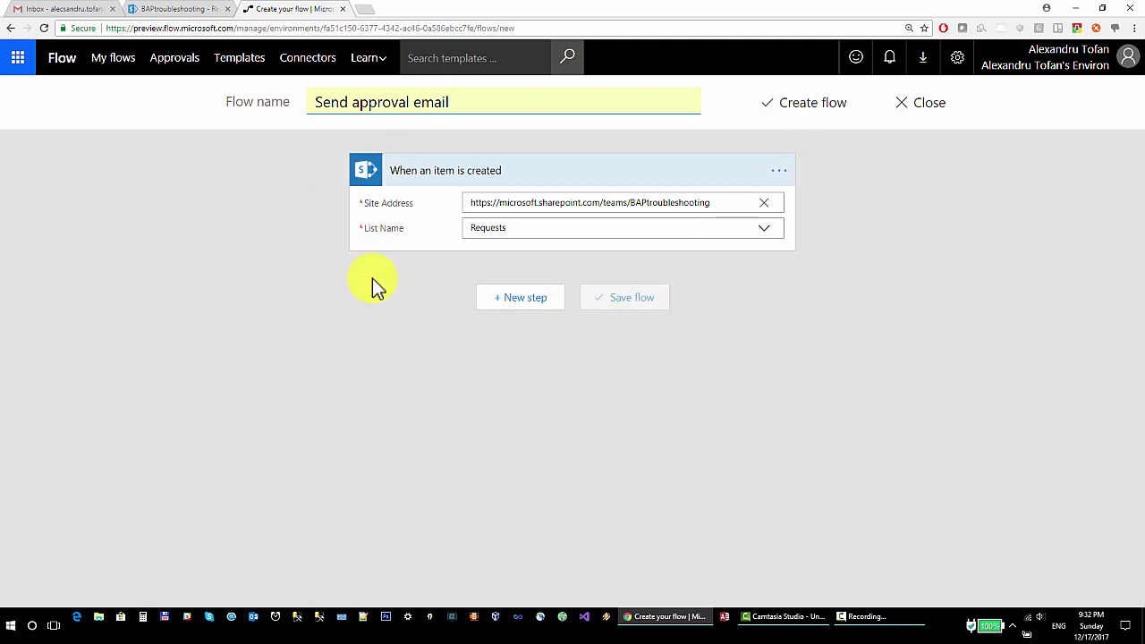
# Attempt to save the flow, then add a new action step after the trigger
pyautogui.click(819, 104)
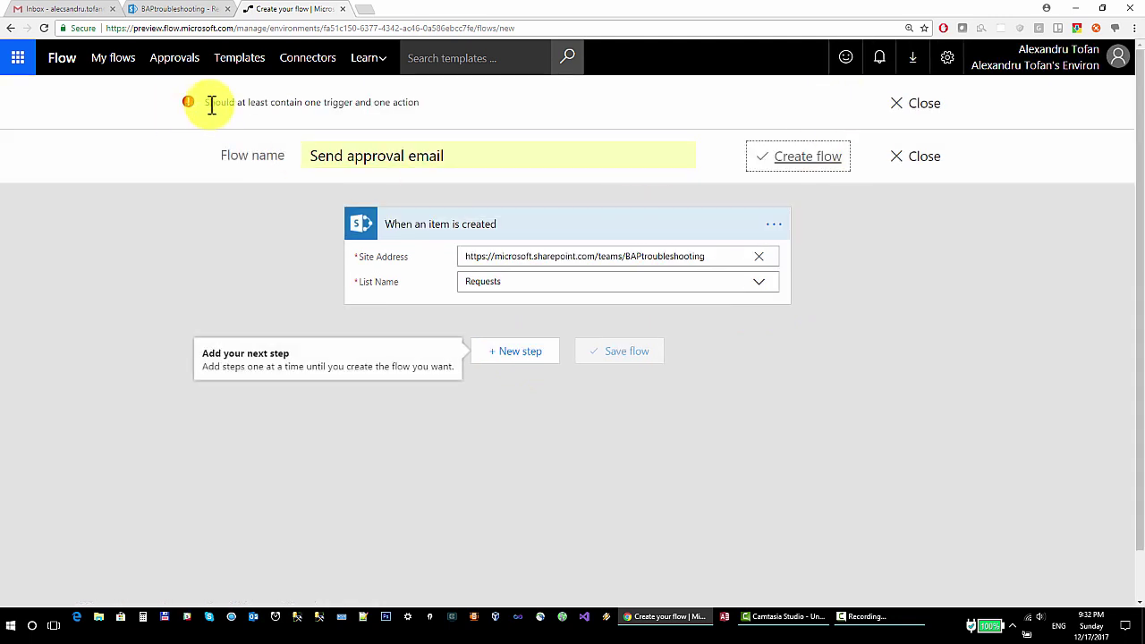
pyautogui.click(522, 356)
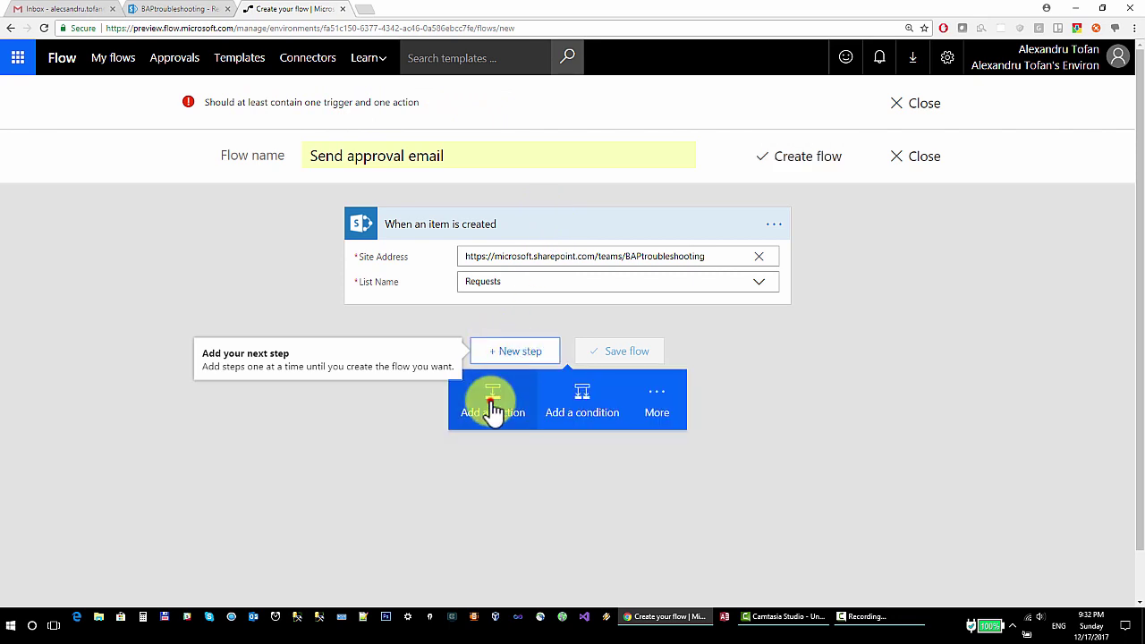
pyautogui.click(490, 404)
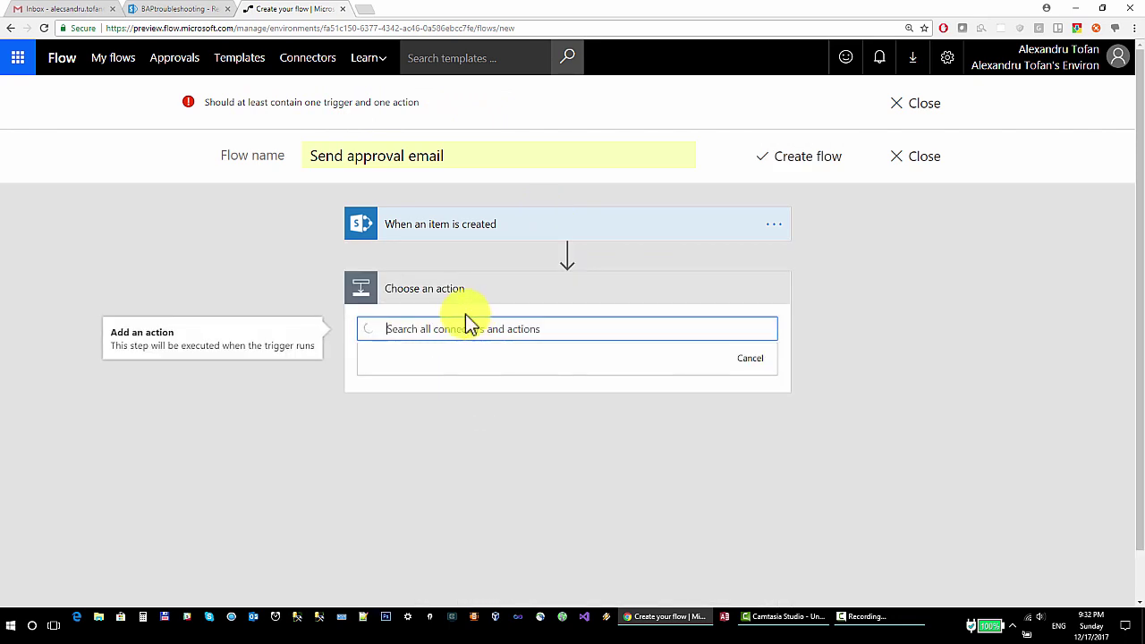
# Search actions for 'approval' and add Outlook.com – Send approval email
pyautogui.write('send ')
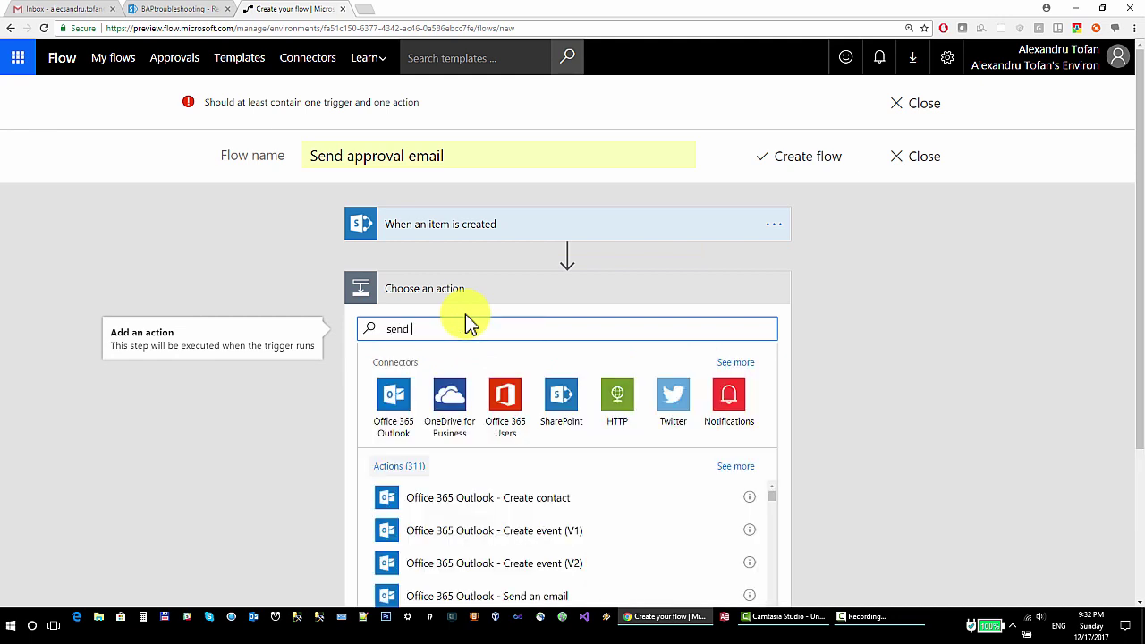
pyautogui.write('approval')
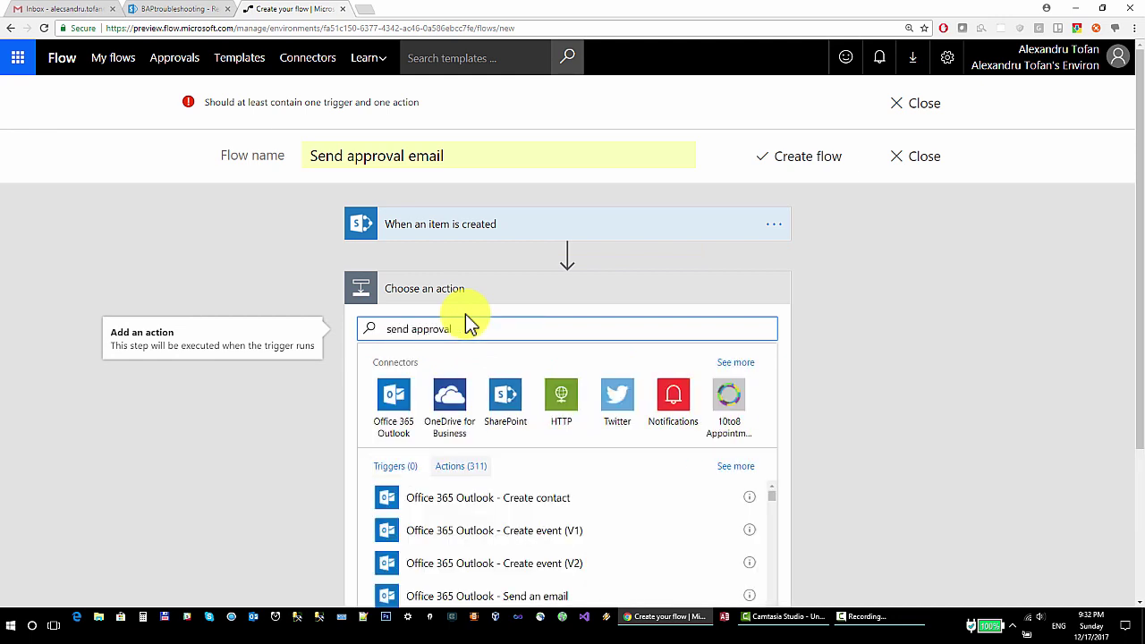
pyautogui.write(' email')
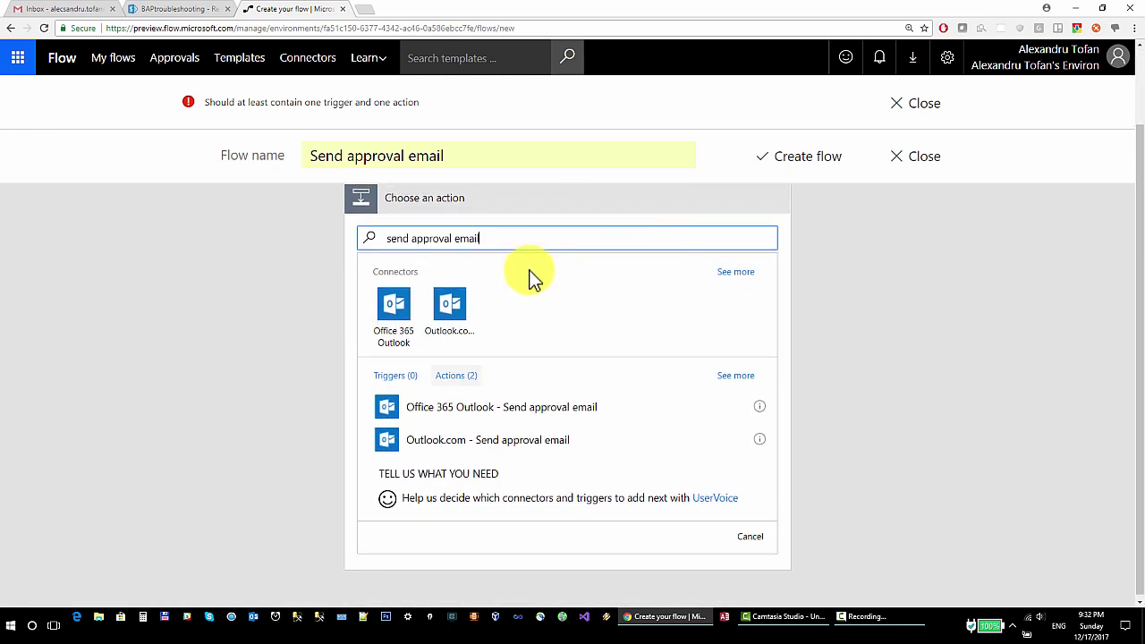
pyautogui.moveTo(494, 293); pyautogui.dragTo(174, 279)
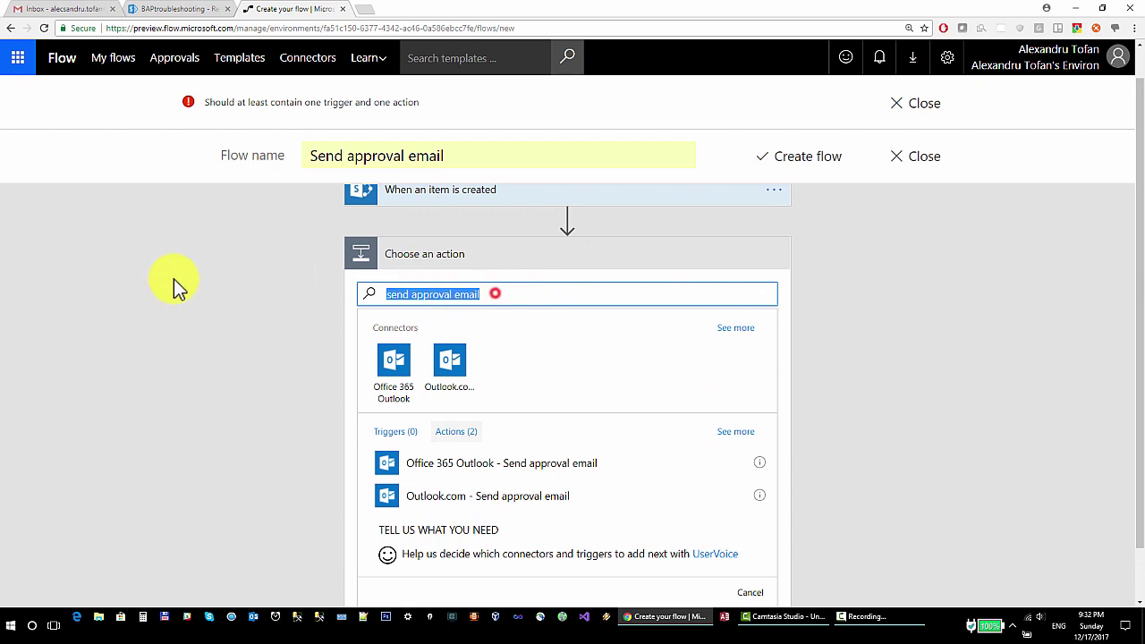
pyautogui.press('BackSpace')
pyautogui.write('ap')
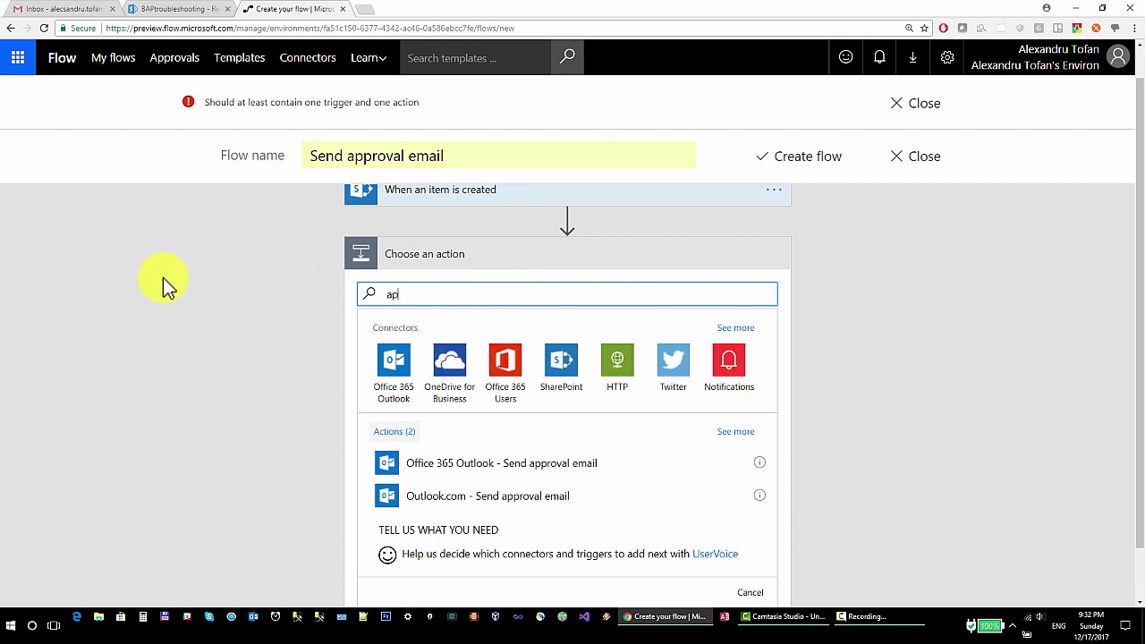
pyautogui.write('proval')
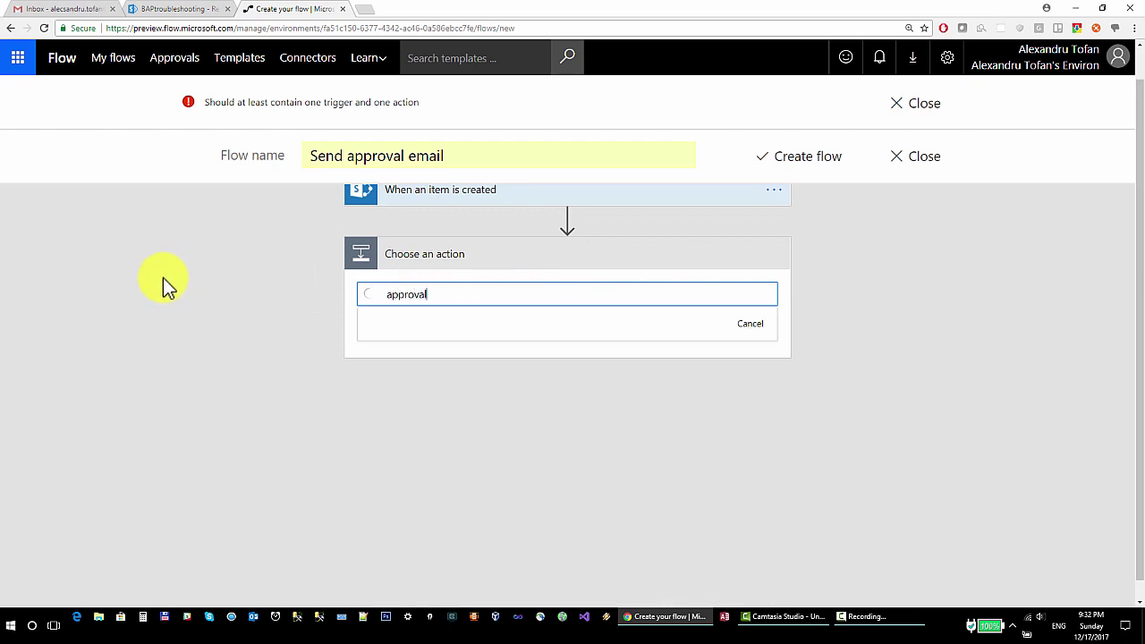
pyautogui.scroll(-1, 287, 340)
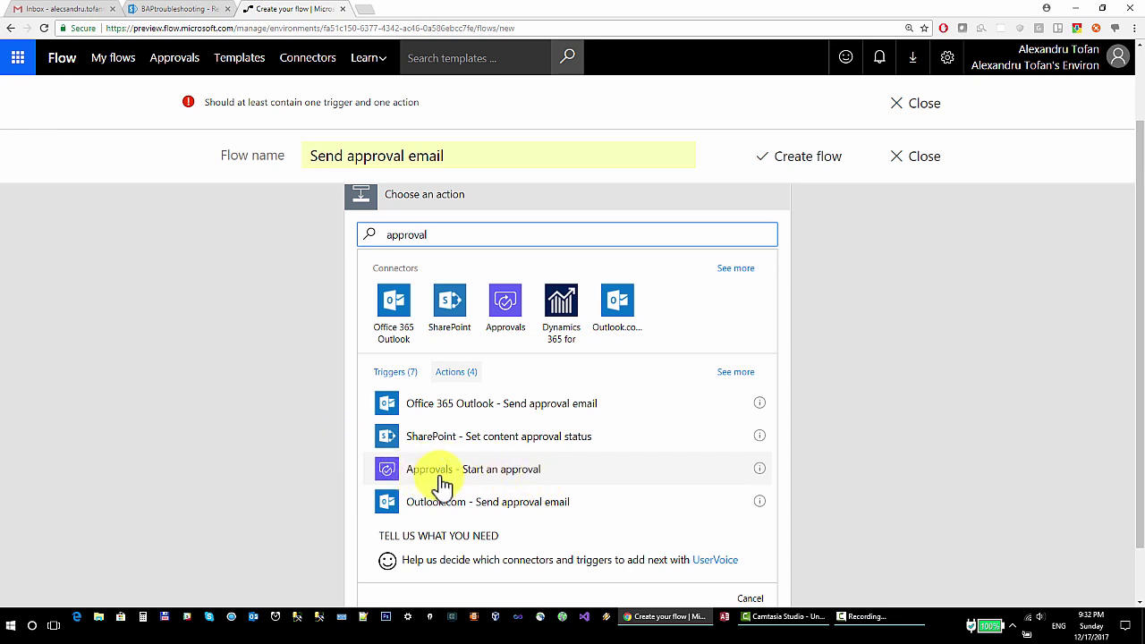
pyautogui.scroll(1, 375, 219)
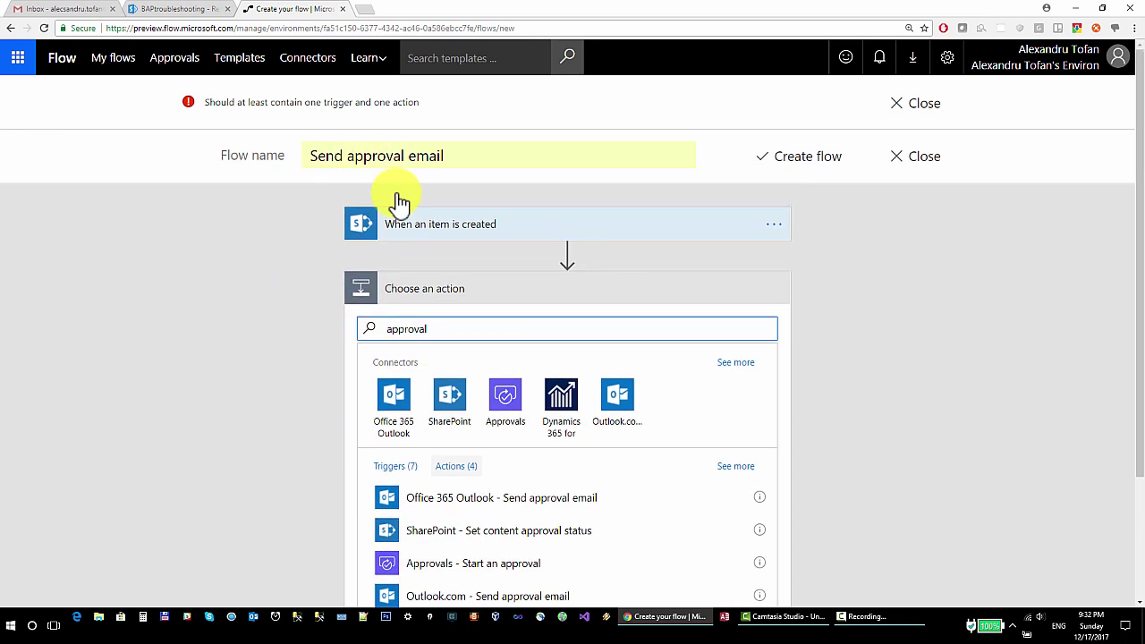
pyautogui.scroll(-2, 310, 306)
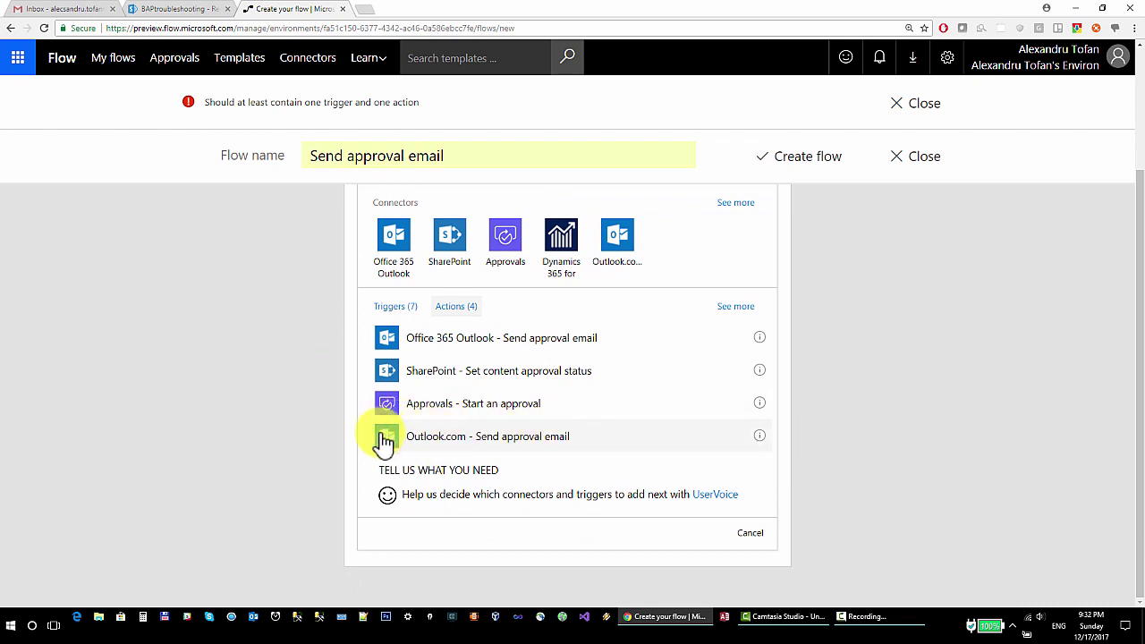
pyautogui.click(459, 438)
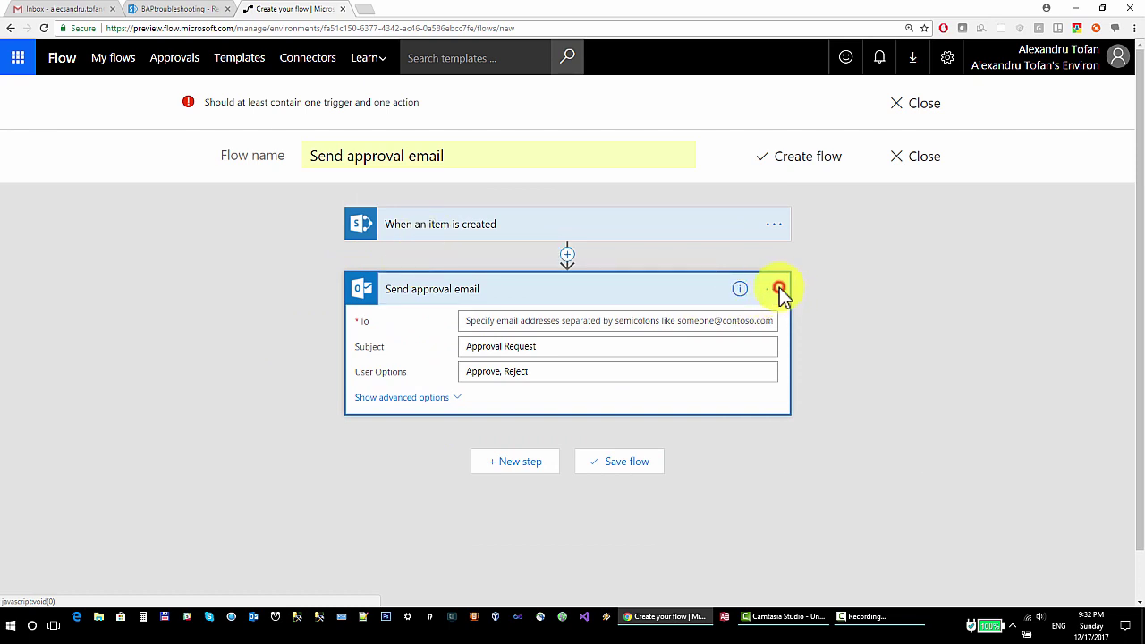
# Enter the Gmail recipient's e-mail address in the approval email's To field
pyautogui.click(775, 288)
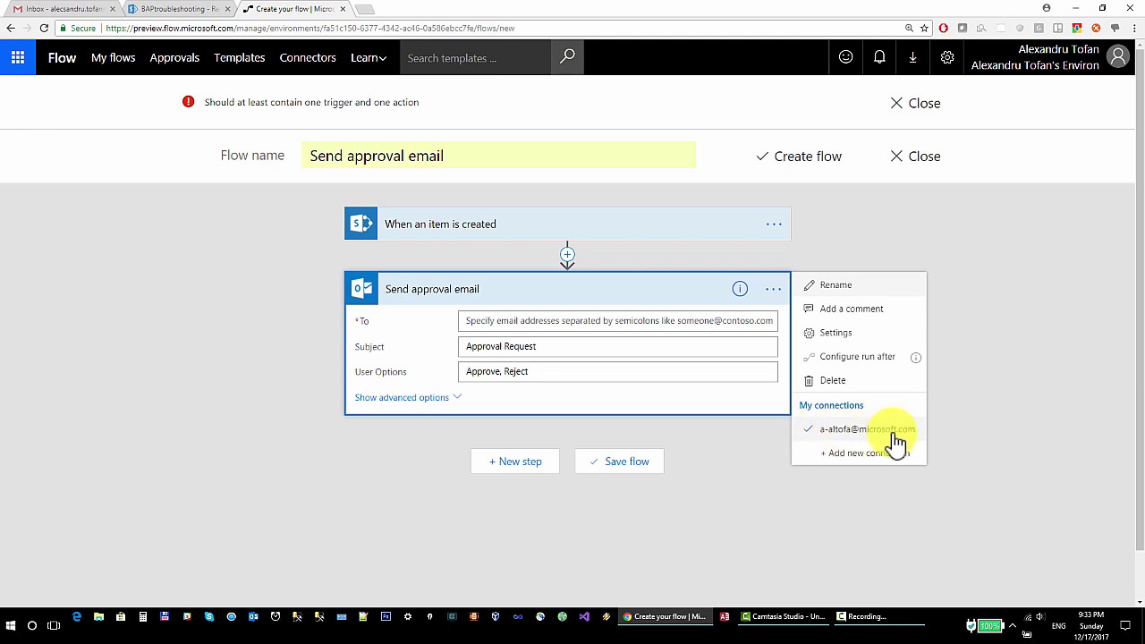
pyautogui.click(517, 320)
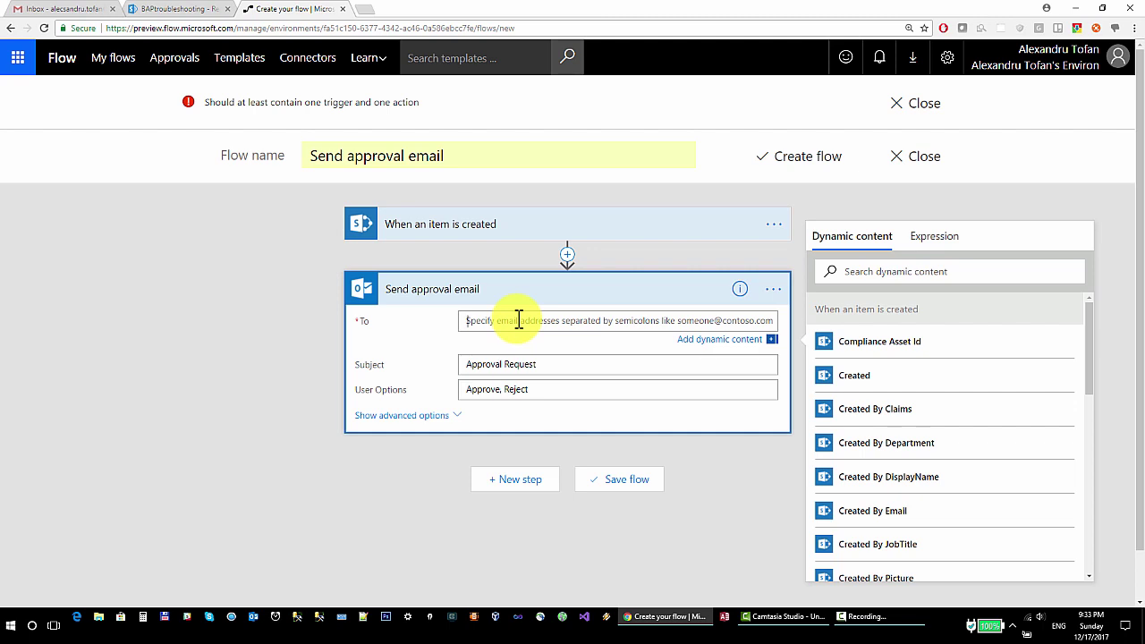
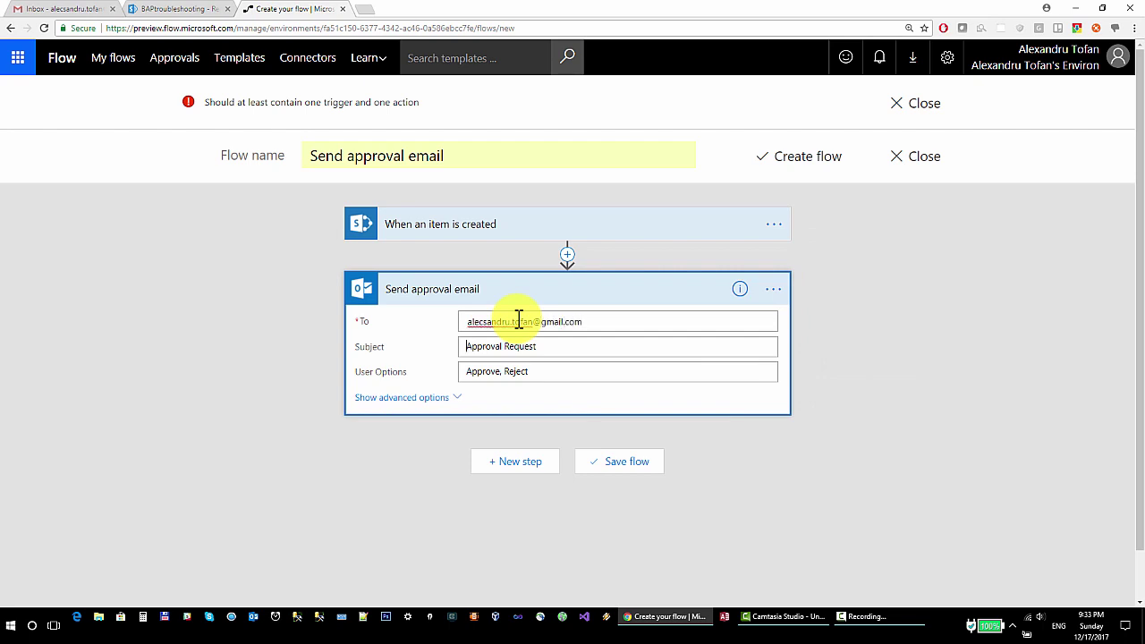
pyautogui.click(519, 321)
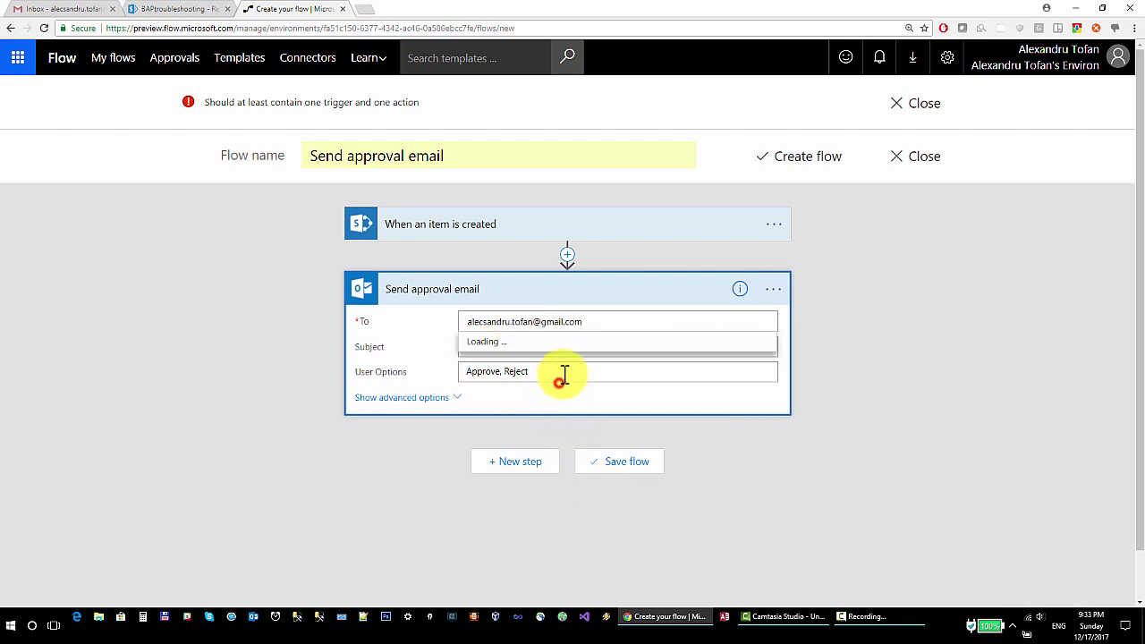
pyautogui.click(560, 378)
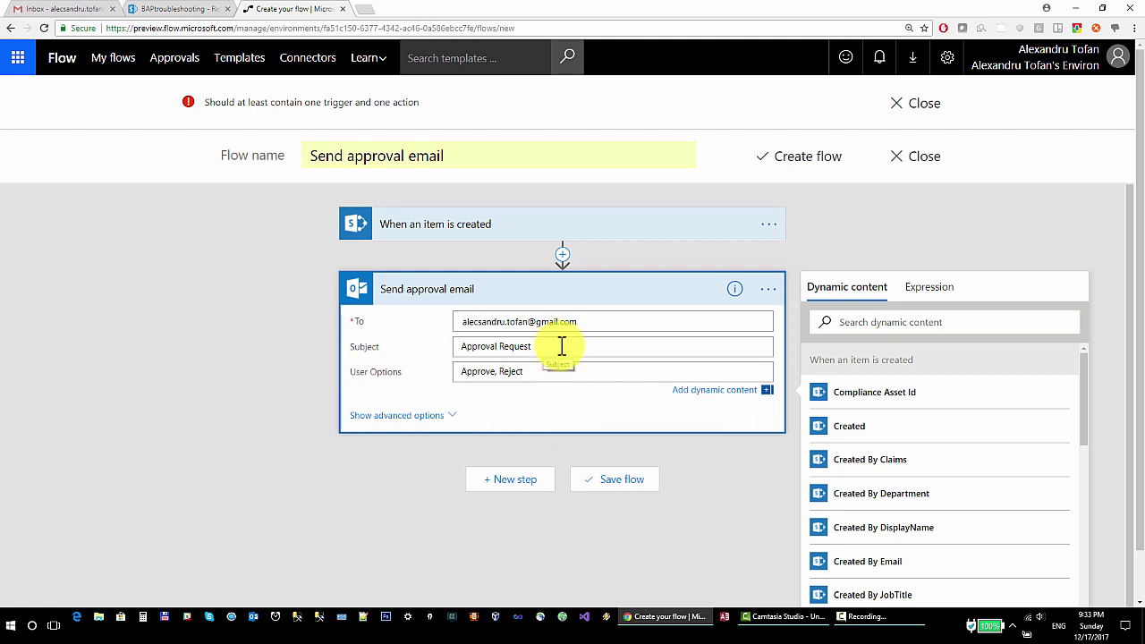
# Keep the 'Approval Request' subject and begin adding More Information to User Options
pyautogui.moveTo(552, 345); pyautogui.dragTo(452, 344)
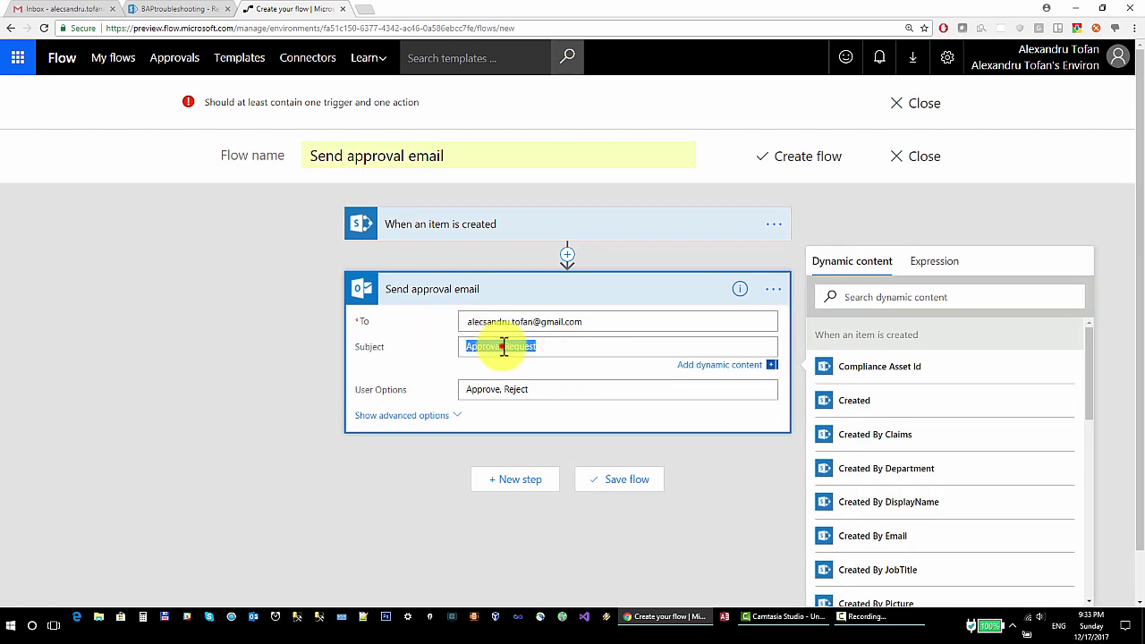
pyautogui.click(503, 349)
pyautogui.moveTo(557, 348); pyautogui.dragTo(466, 348)
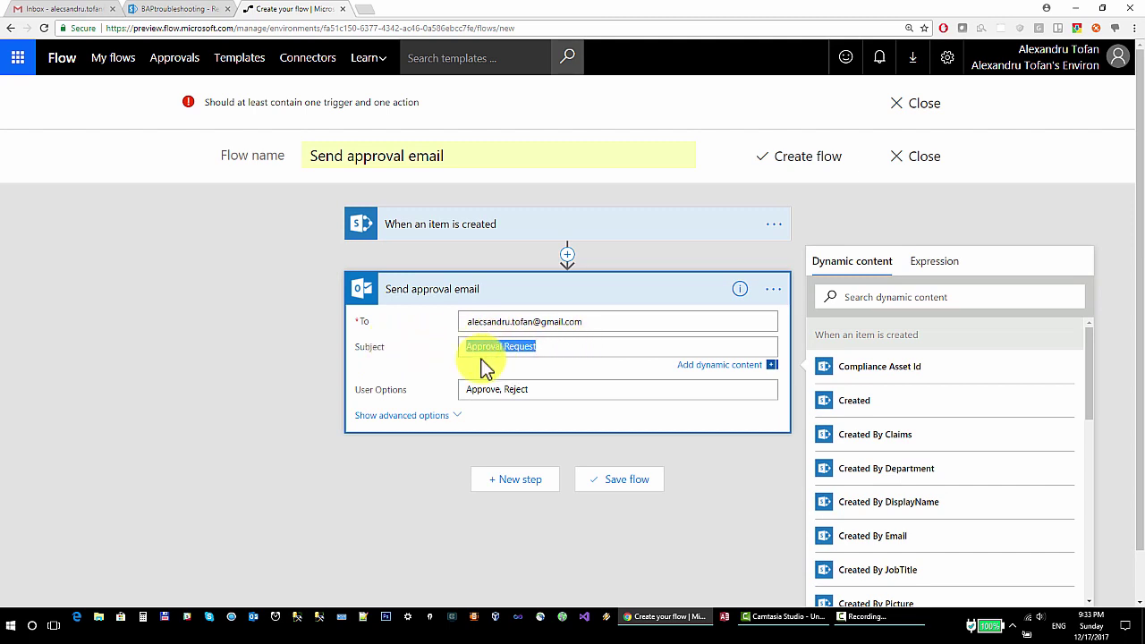
pyautogui.click(546, 391)
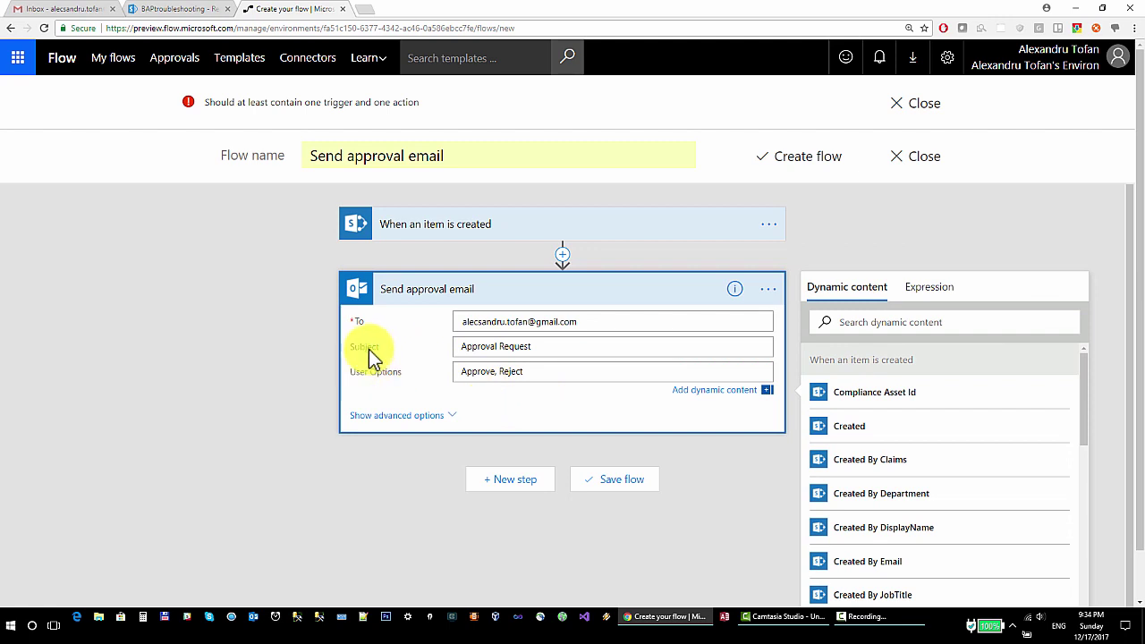
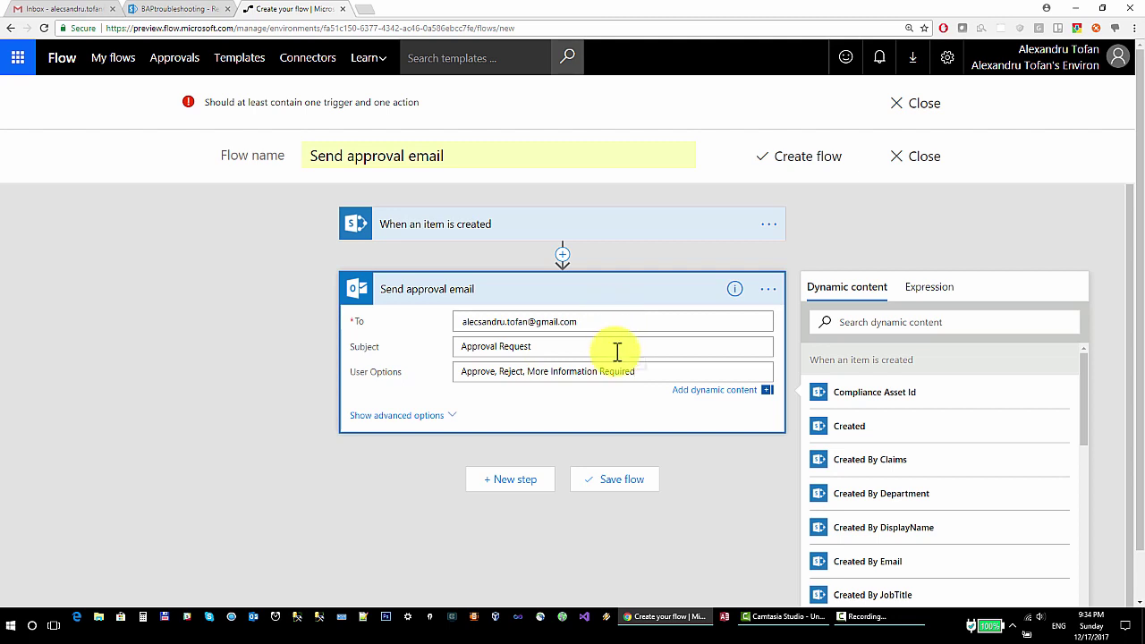
# After checking the SharePoint Requests list, expand the Send approval email card's advanced options
pyautogui.click(187, 10)
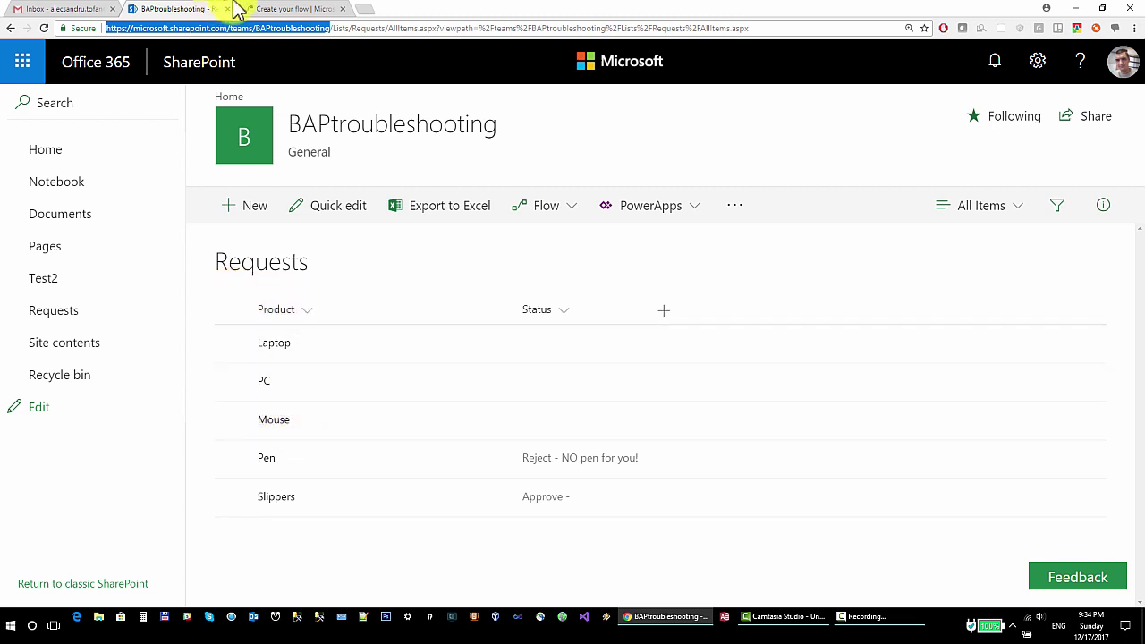
pyautogui.click(291, 9)
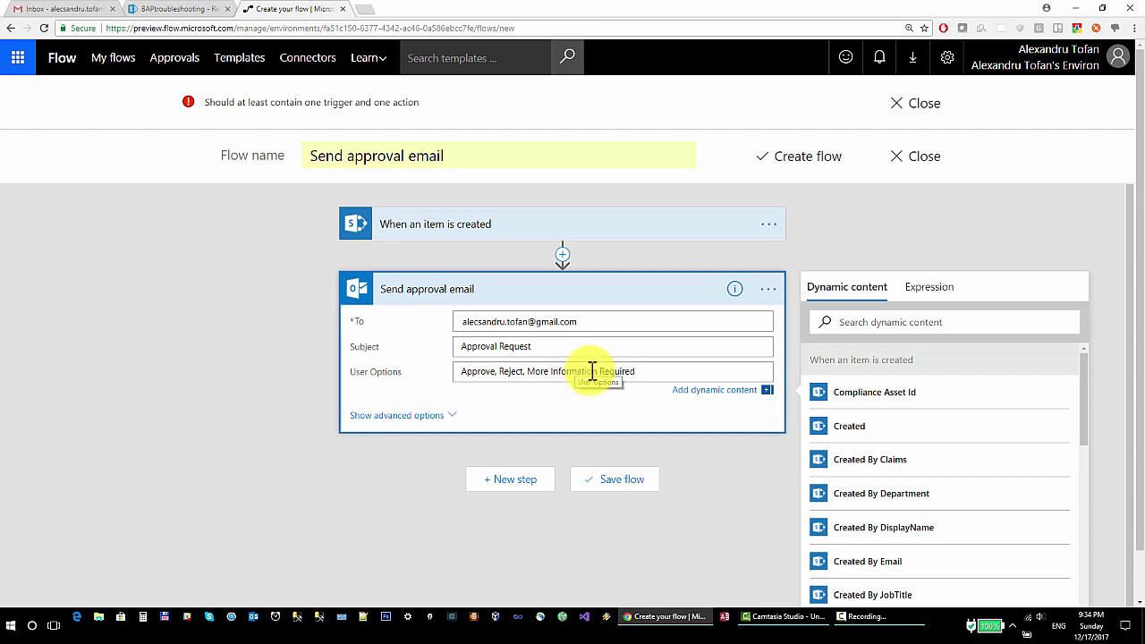
pyautogui.click(152, 8)
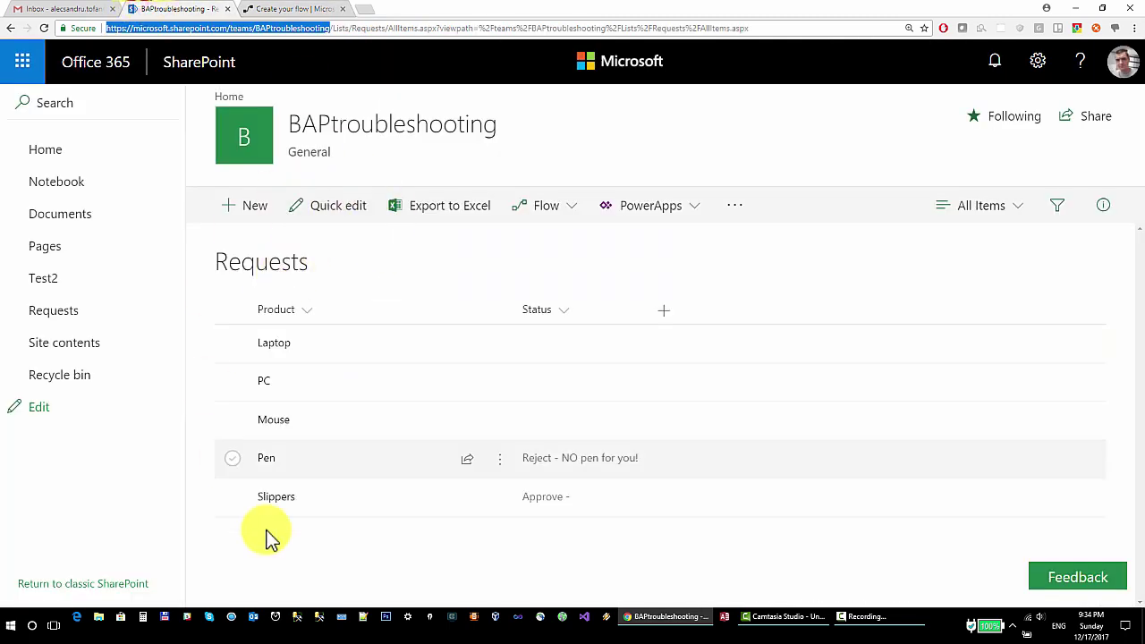
pyautogui.click(317, 8)
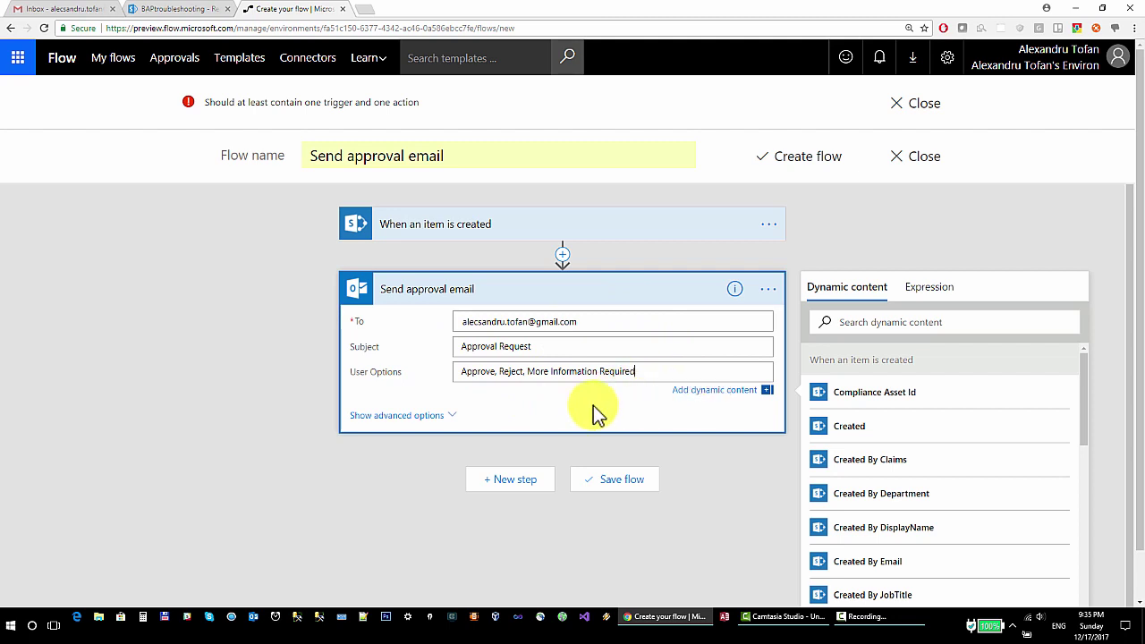
pyautogui.click(452, 416)
# Write 'Hello, Please approve the request for this product:' in the Body, then insert the dynamic Product field
pyautogui.click(528, 399)
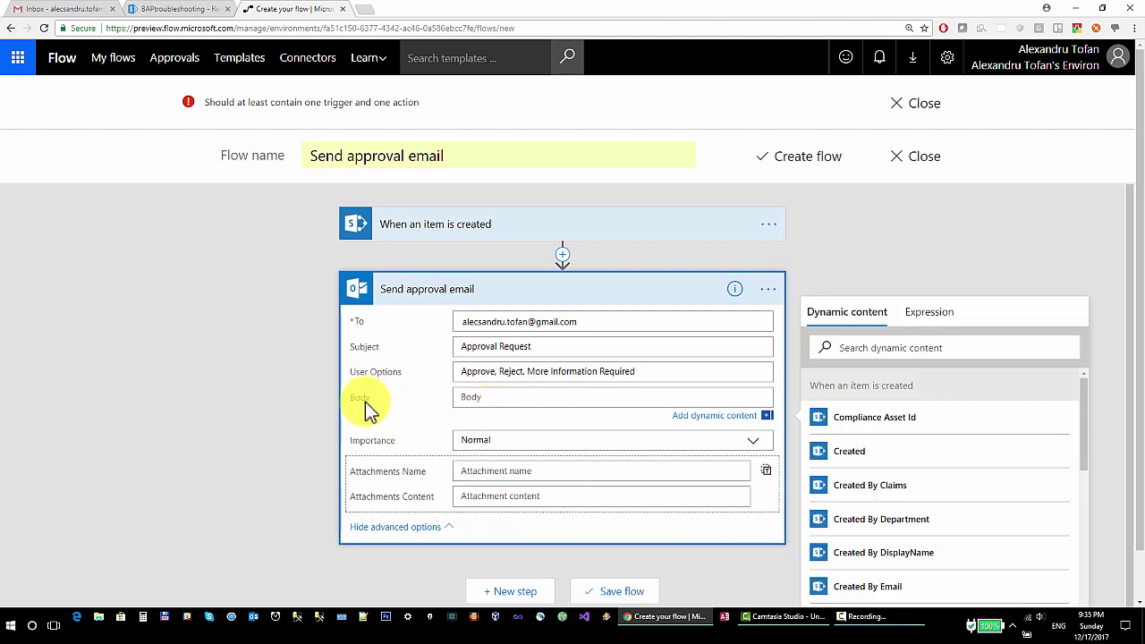
pyautogui.click(490, 401)
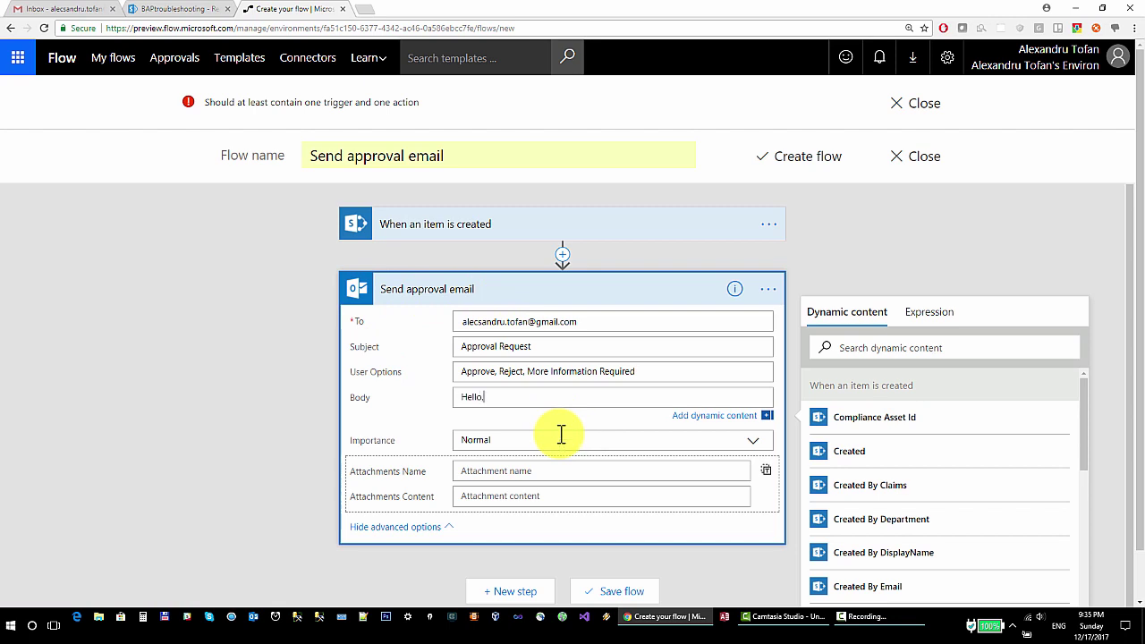
pyautogui.press('Return')
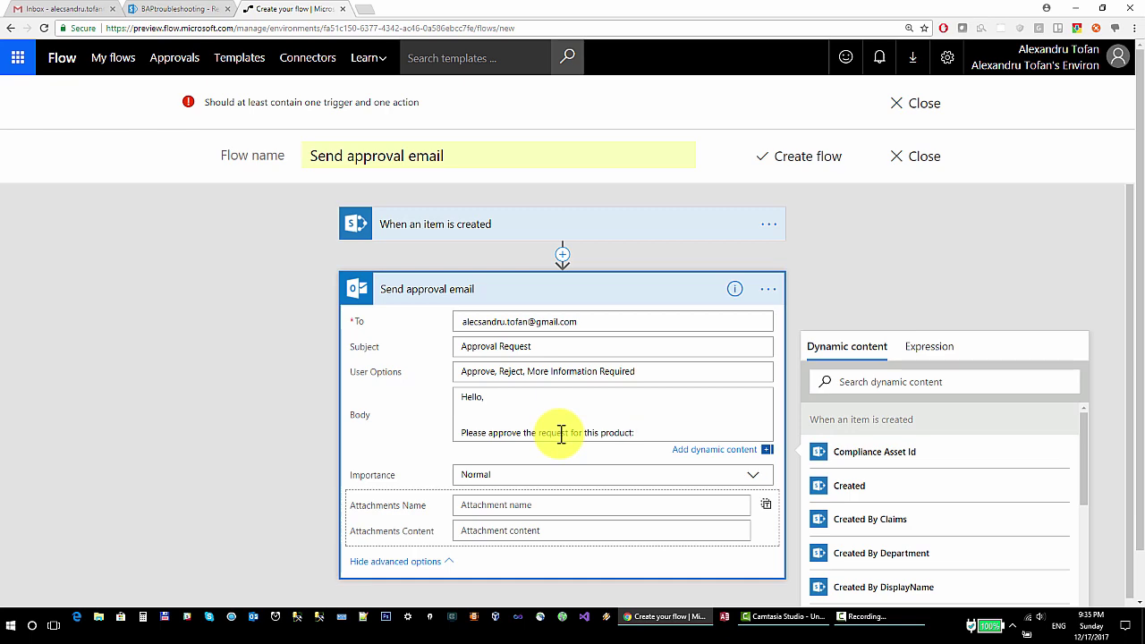
pyautogui.scroll(-5, 1043, 468)
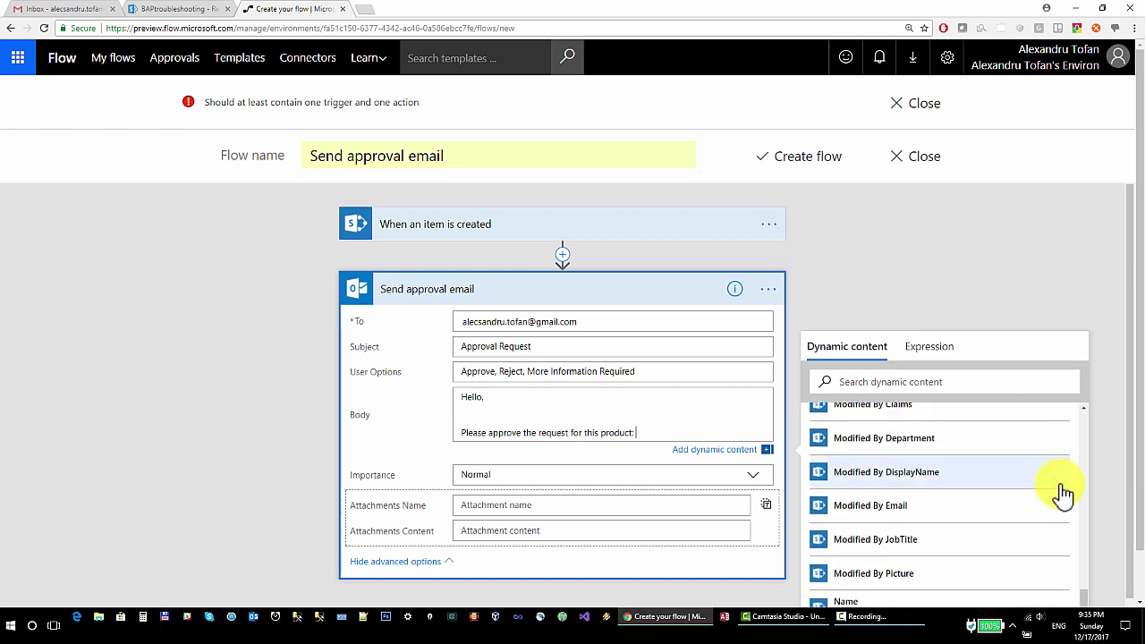
pyautogui.scroll(-3, 1091, 523)
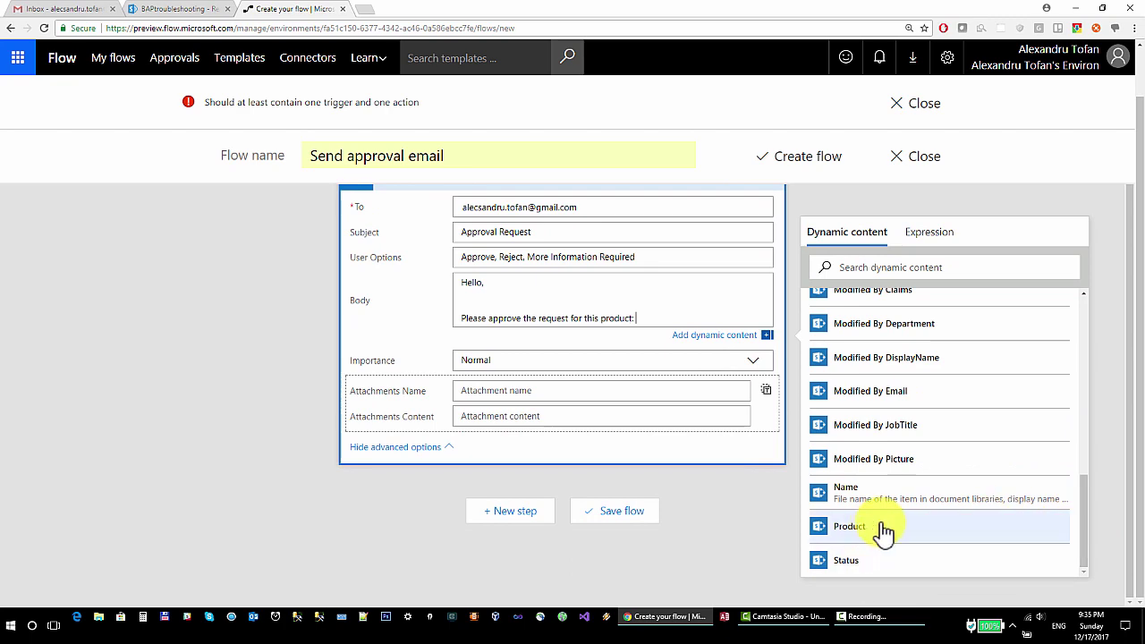
pyautogui.scroll(5, 921, 482)
pyautogui.scroll(-2, 1025, 435)
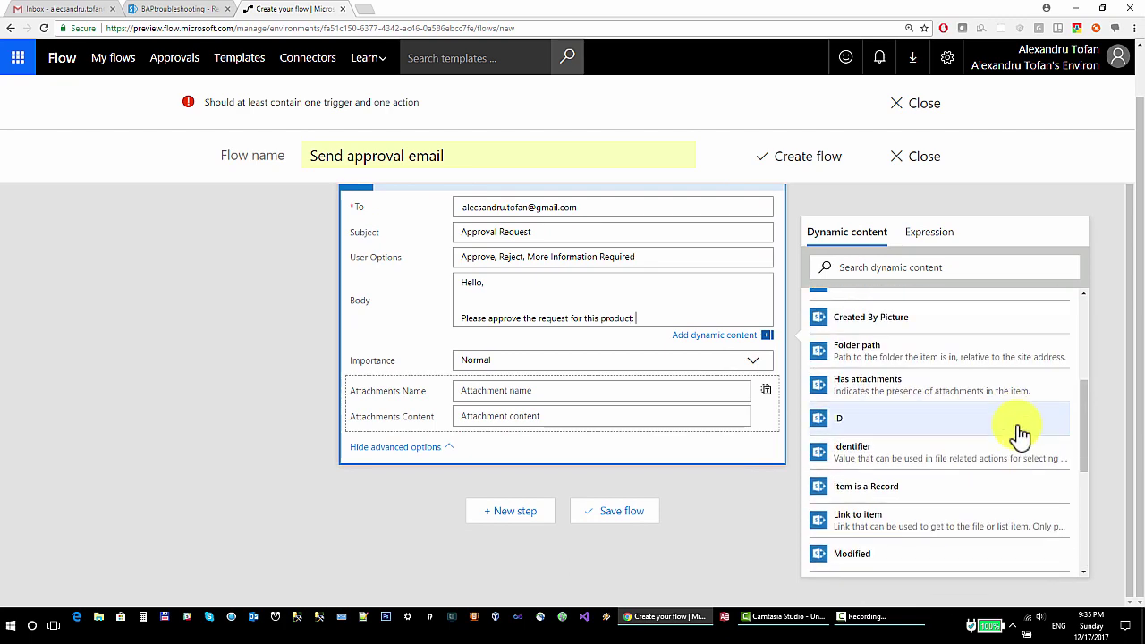
pyautogui.scroll(-5, 940, 469)
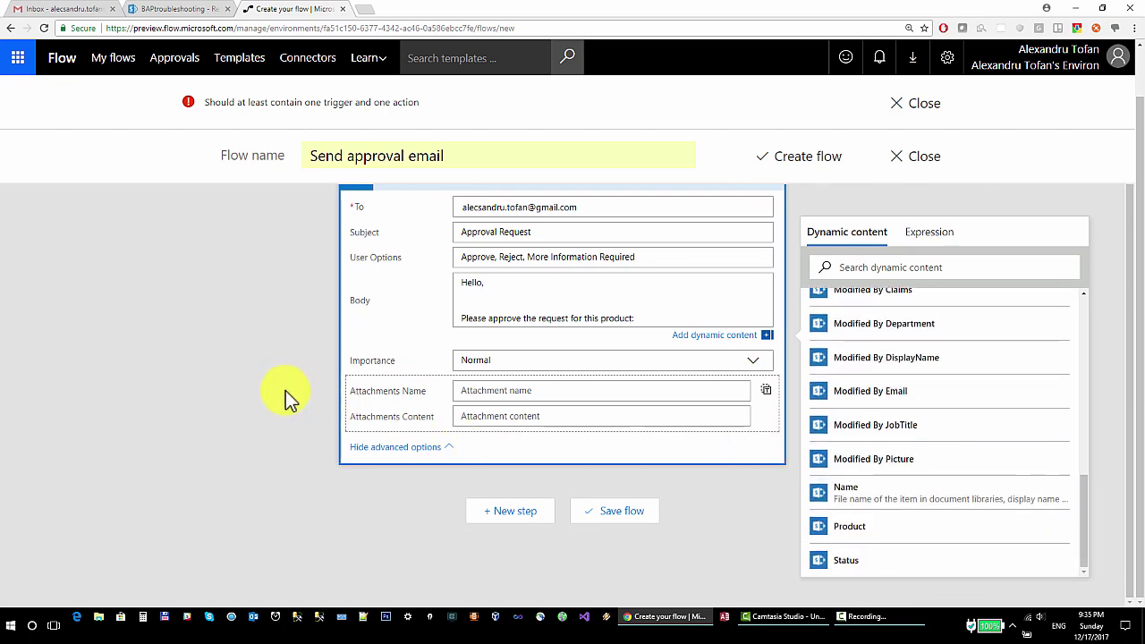
pyautogui.scroll(3, 304, 376)
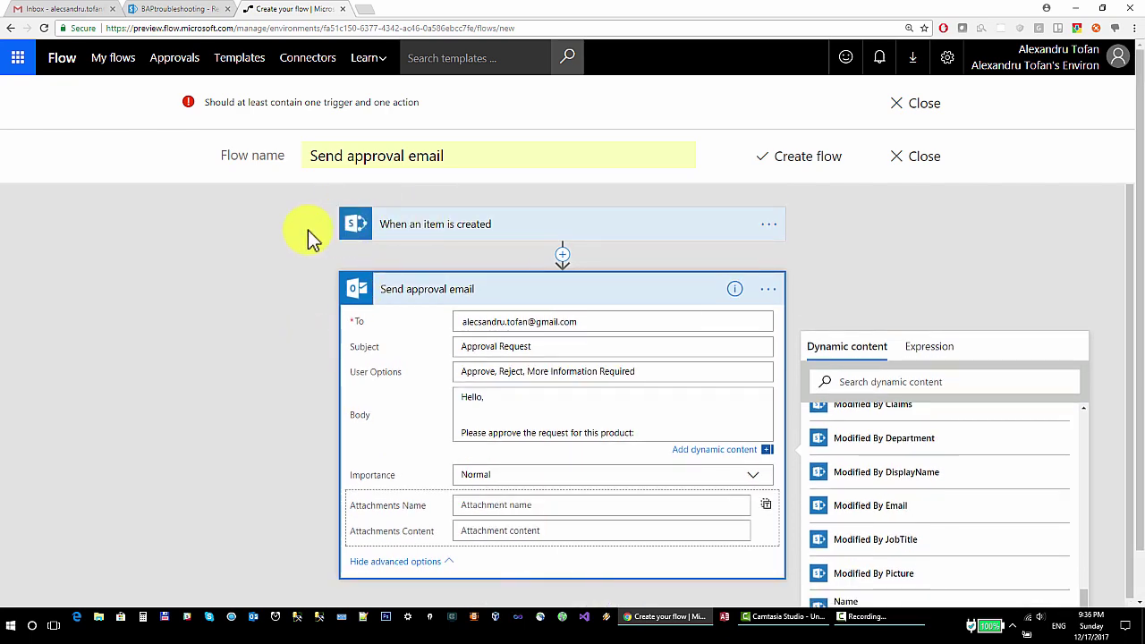
pyautogui.scroll(-2, 1022, 524)
pyautogui.click(897, 530)
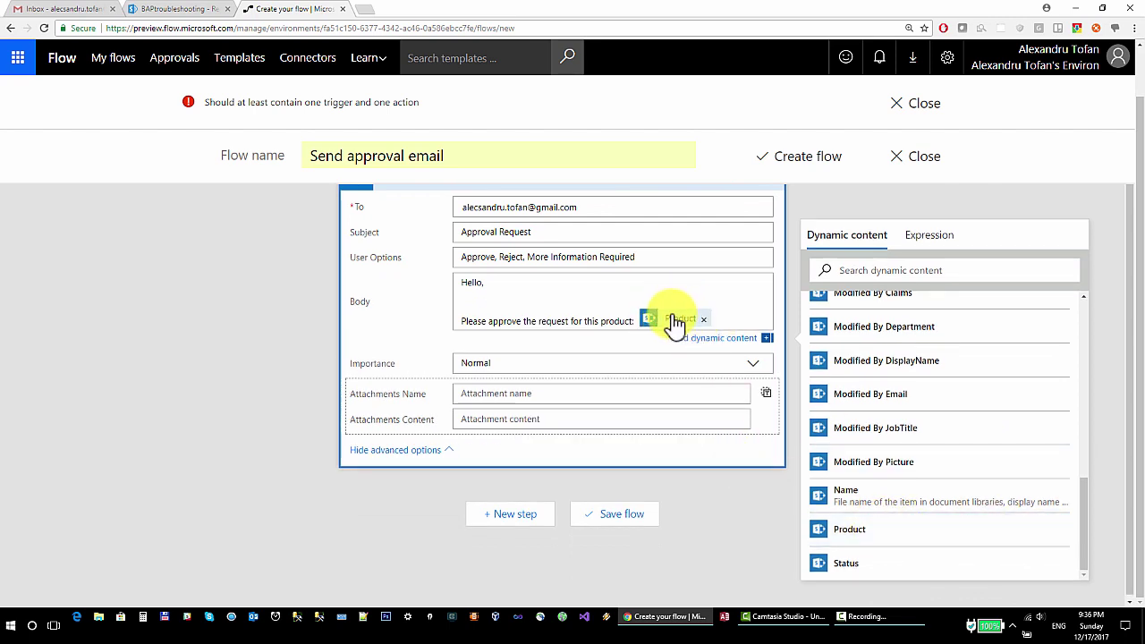
# Save and create the 'Send approval email' flow with Create flow
pyautogui.click(201, 9)
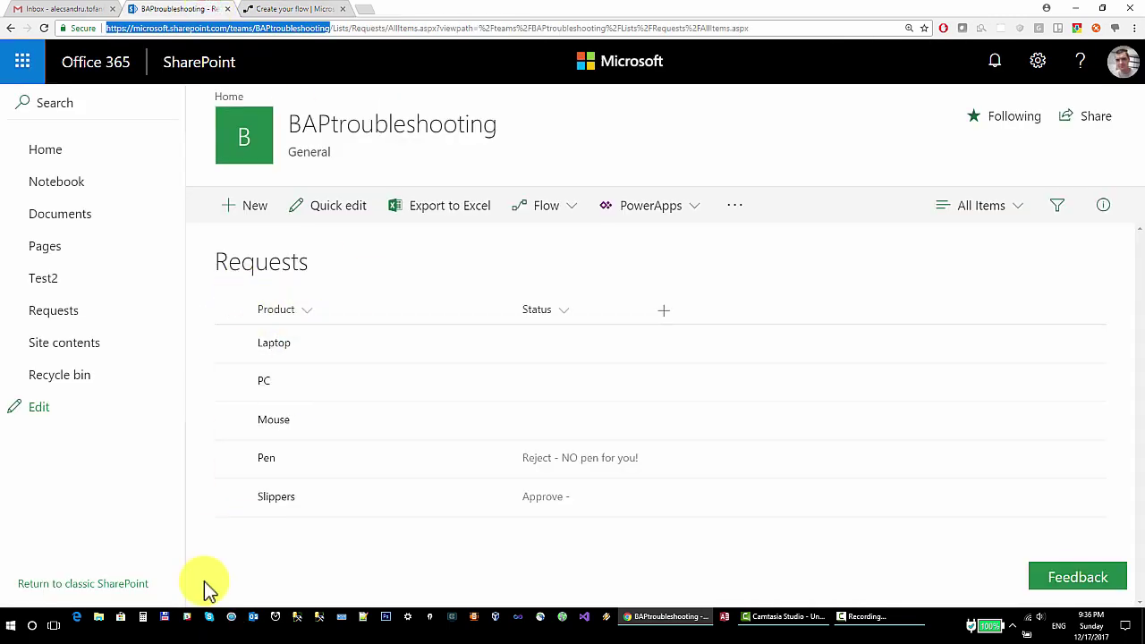
pyautogui.click(318, 13)
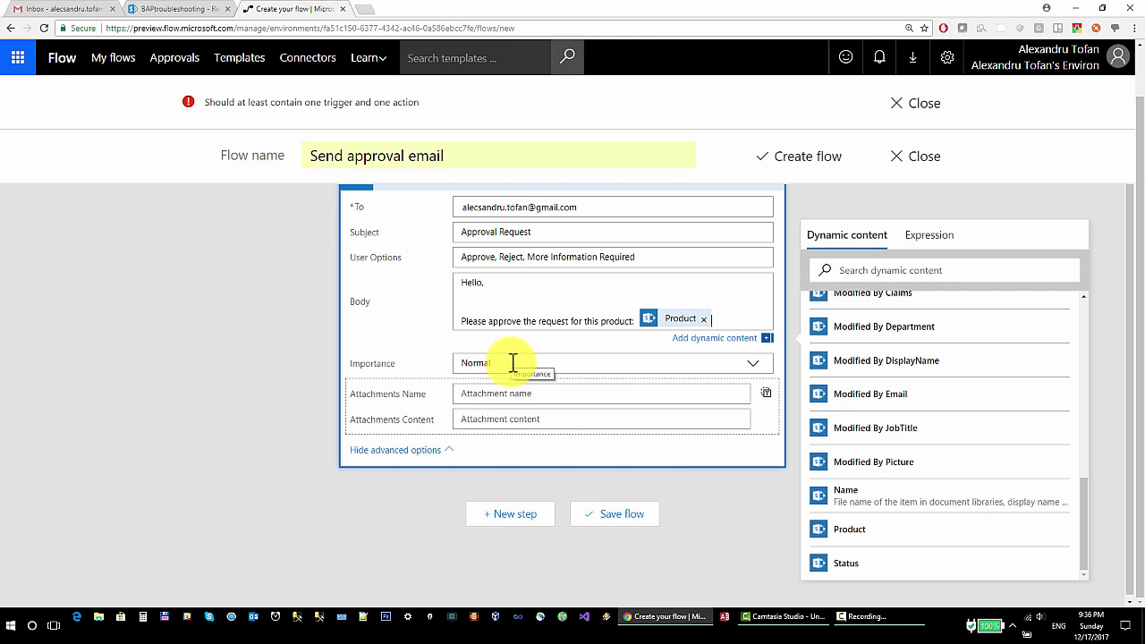
pyautogui.scroll(1, 679, 316)
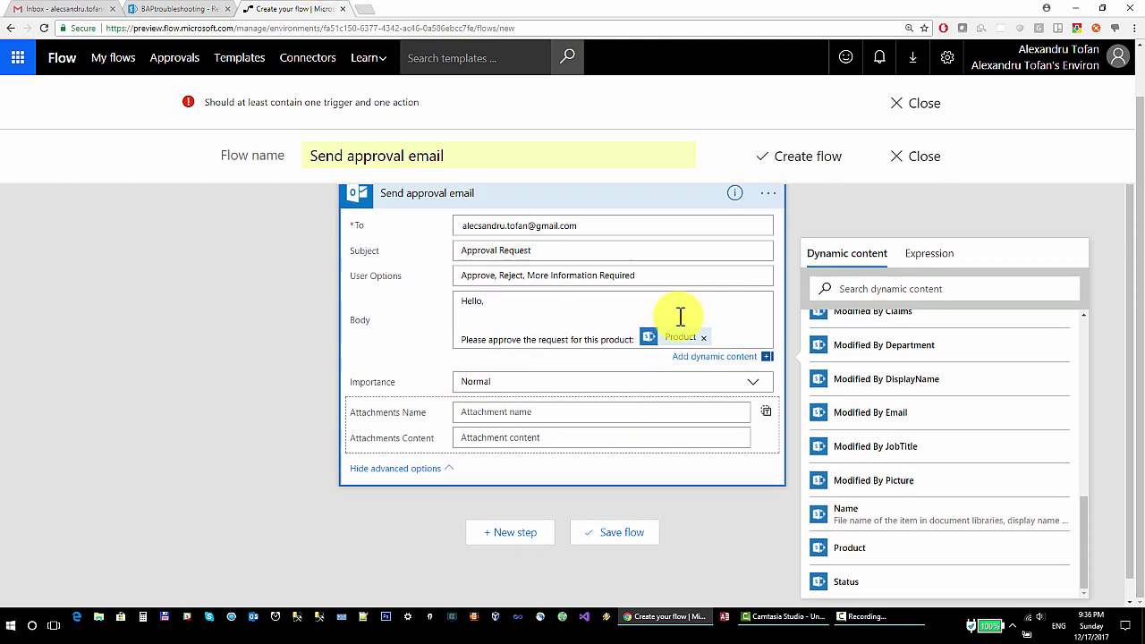
pyautogui.click(795, 157)
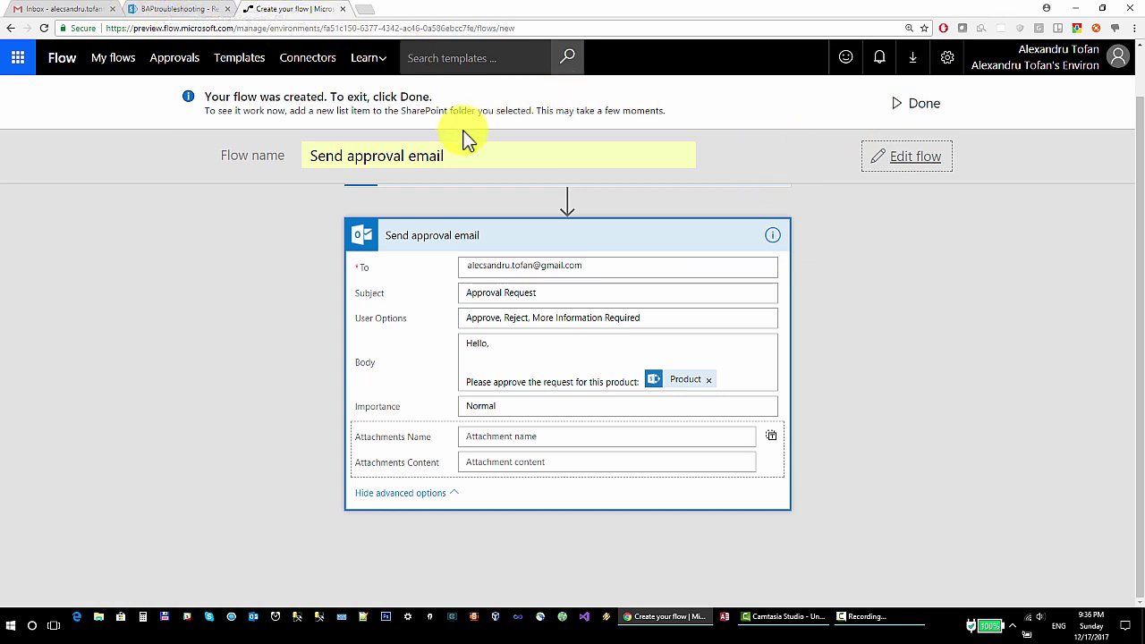
# Create a new Requests list item with Product 'Sunglasses' and save it
pyautogui.click(183, 9)
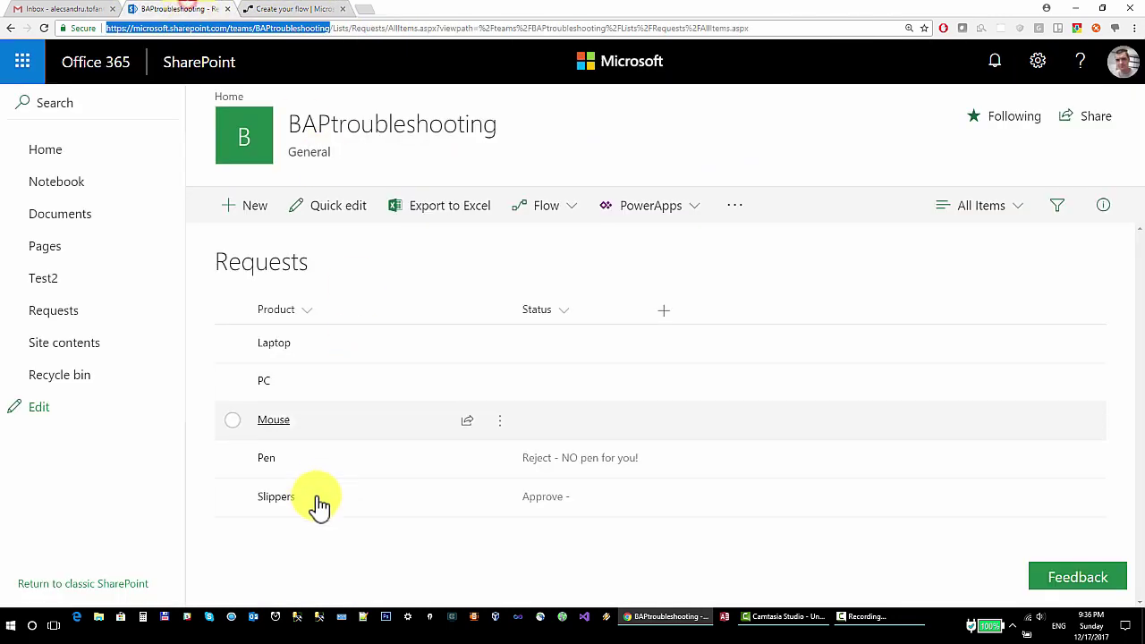
pyautogui.click(77, 10)
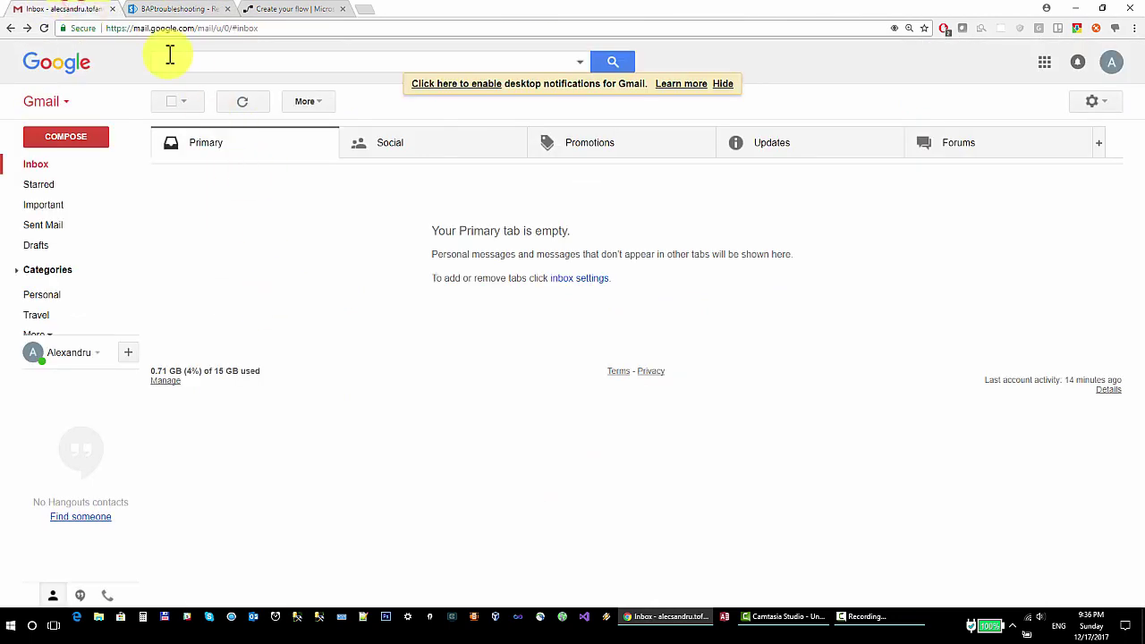
pyautogui.click(161, 8)
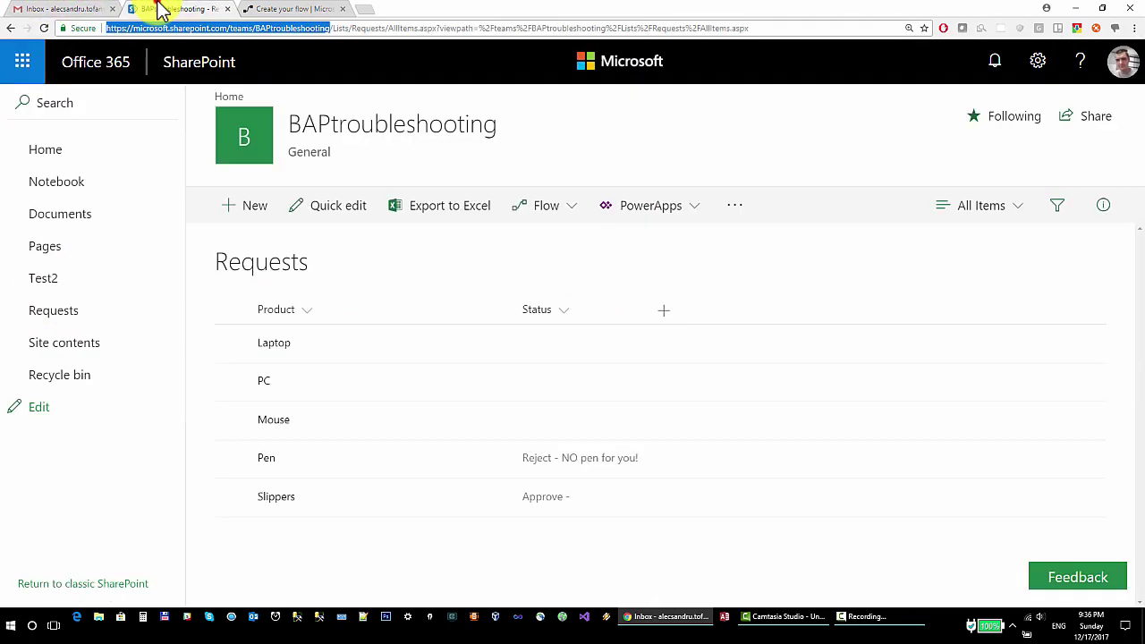
pyautogui.click(249, 213)
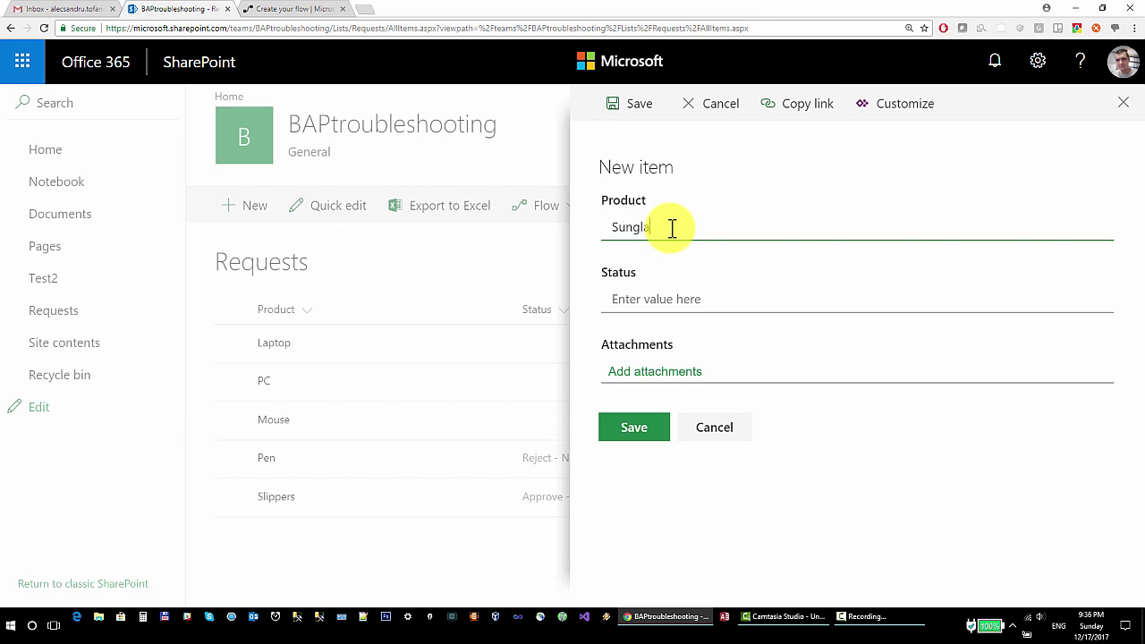
pyautogui.click(657, 434)
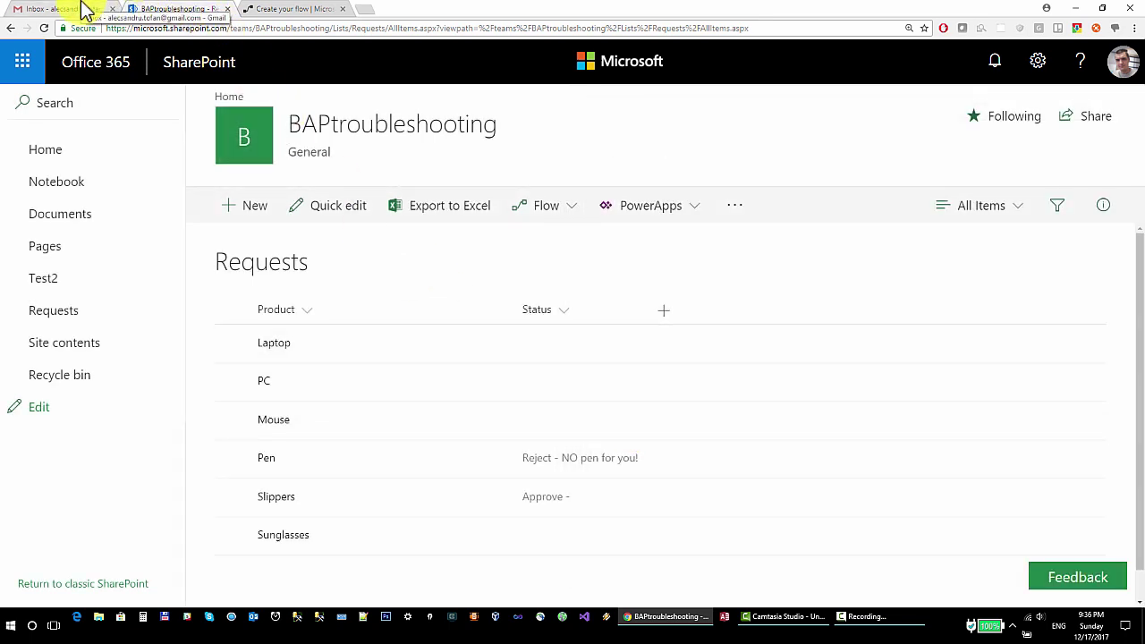
pyautogui.click(283, 9)
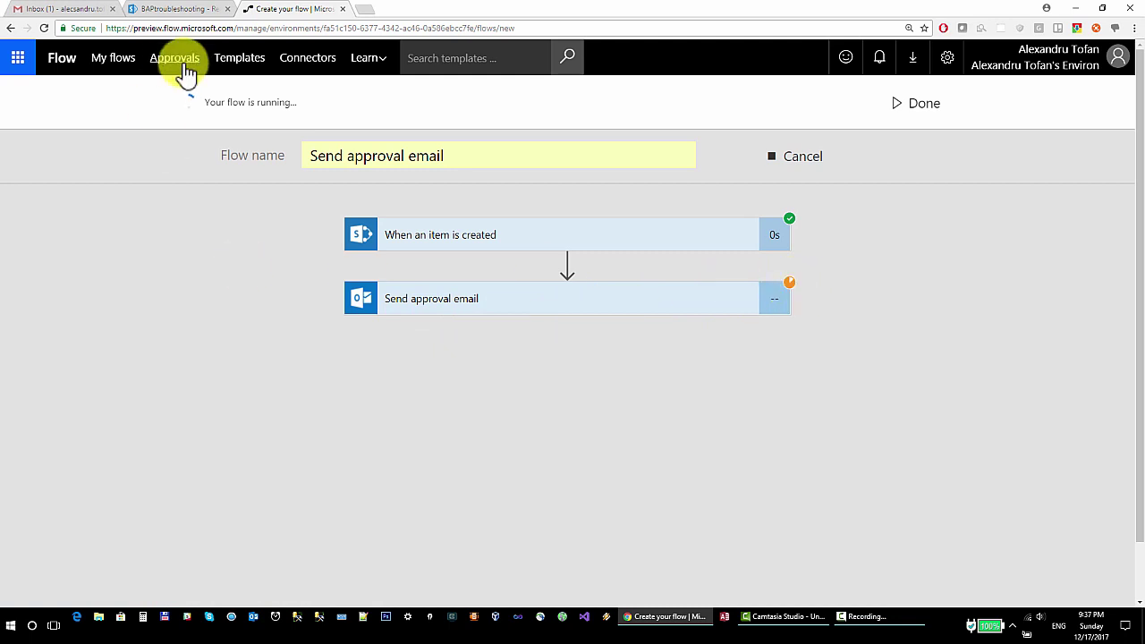
# Move from SharePoint to the Gmail inbox to find the new Approval Request email
pyautogui.click(177, 11)
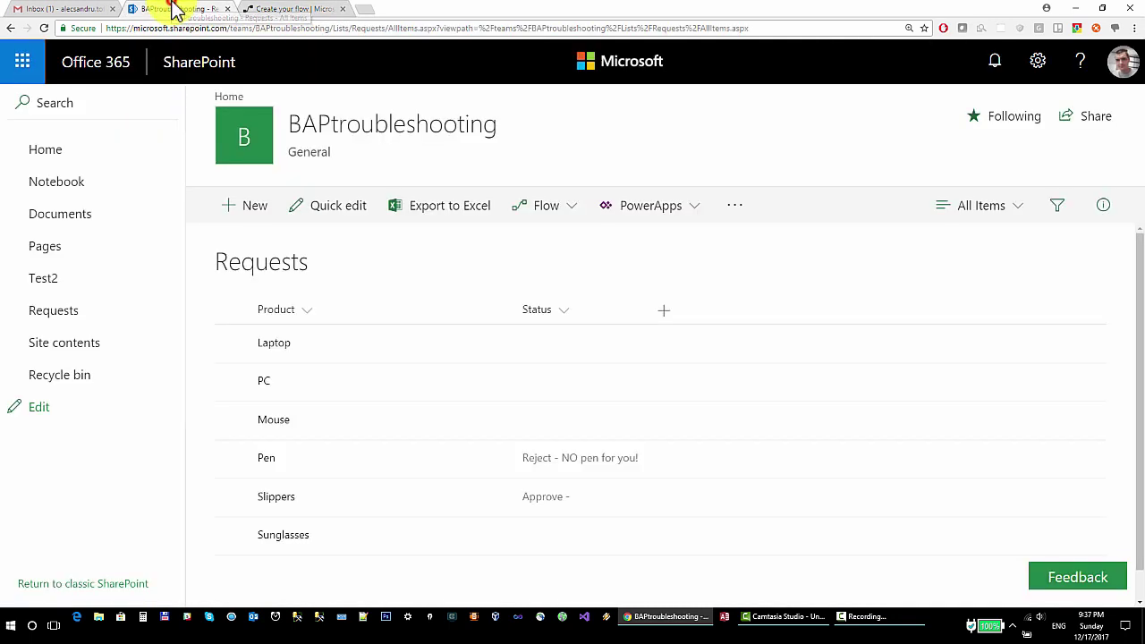
pyautogui.click(58, 9)
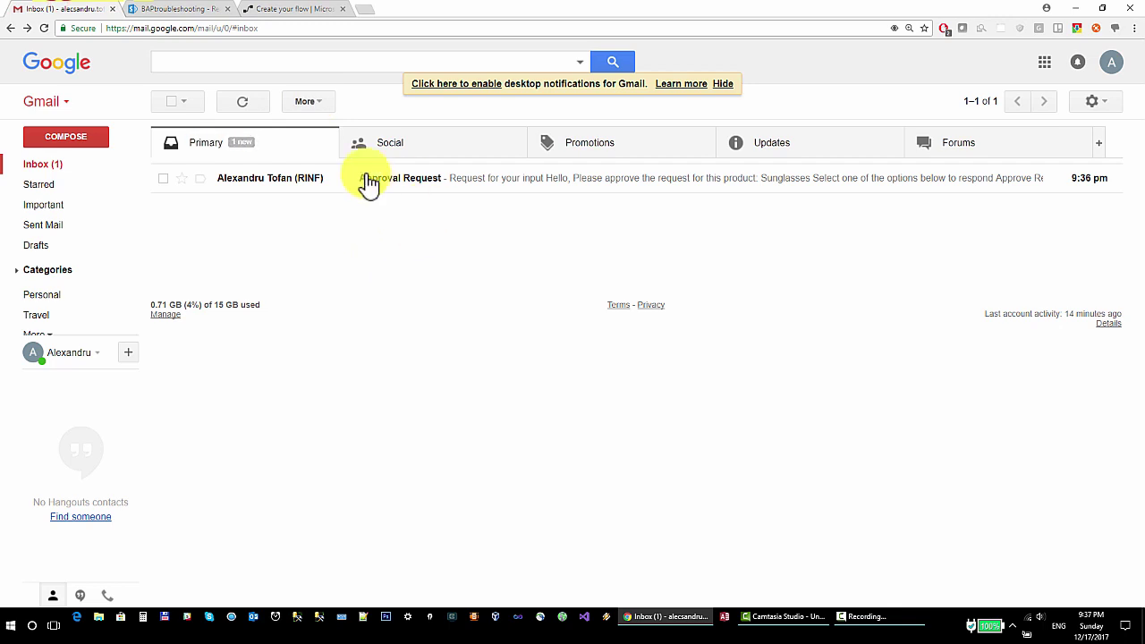
# Open the Sunglasses Approval Request email and respond 'More Information Required'
pyautogui.click(519, 180)
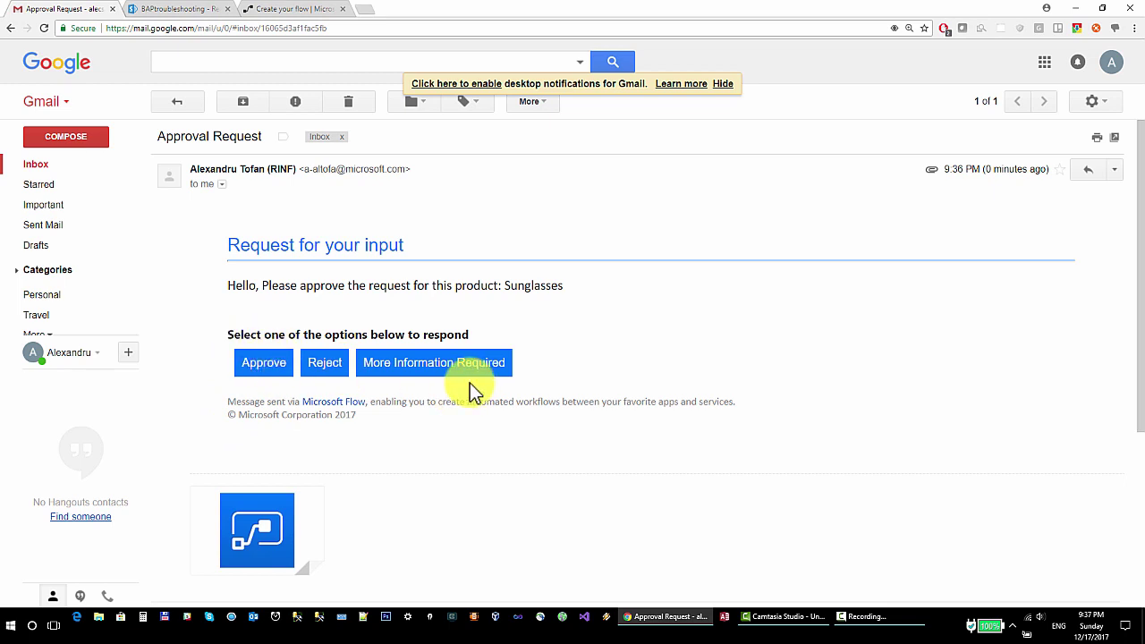
pyautogui.click(418, 368)
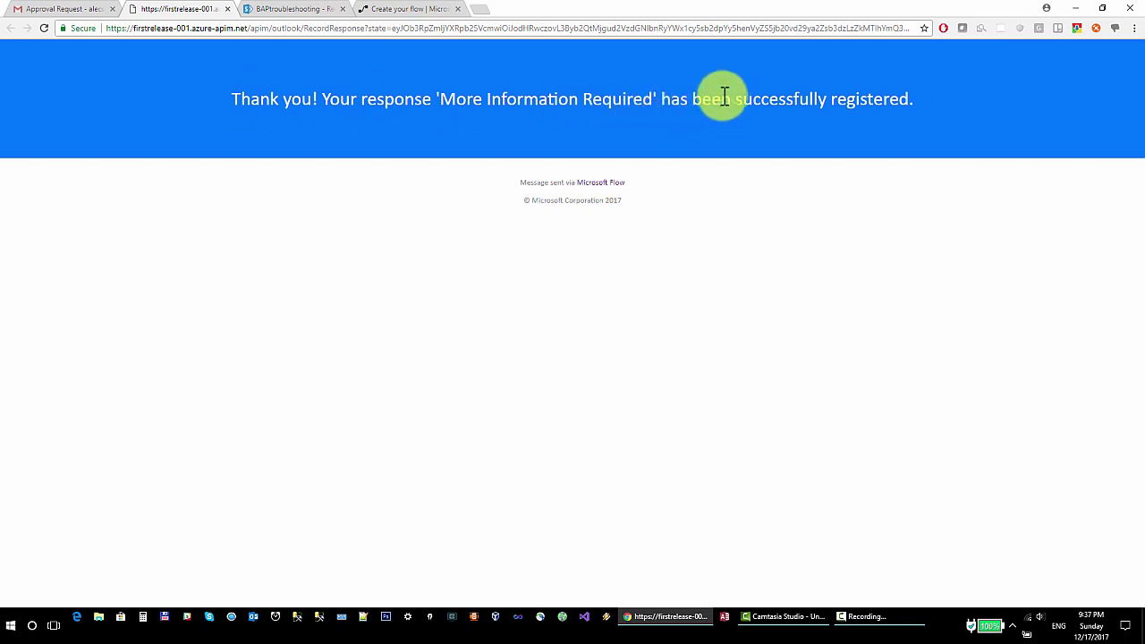
# View the response confirmation, then check the flow's successful run in Microsoft Flow
pyautogui.click(71, 11)
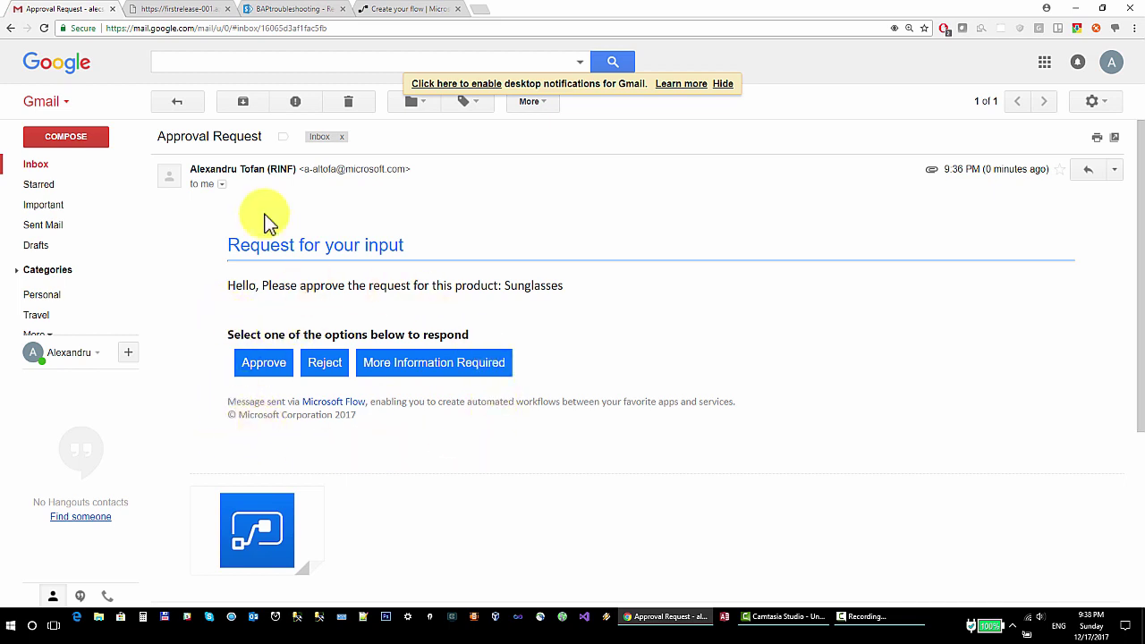
pyautogui.hotkey('ctrl', 'Tab')
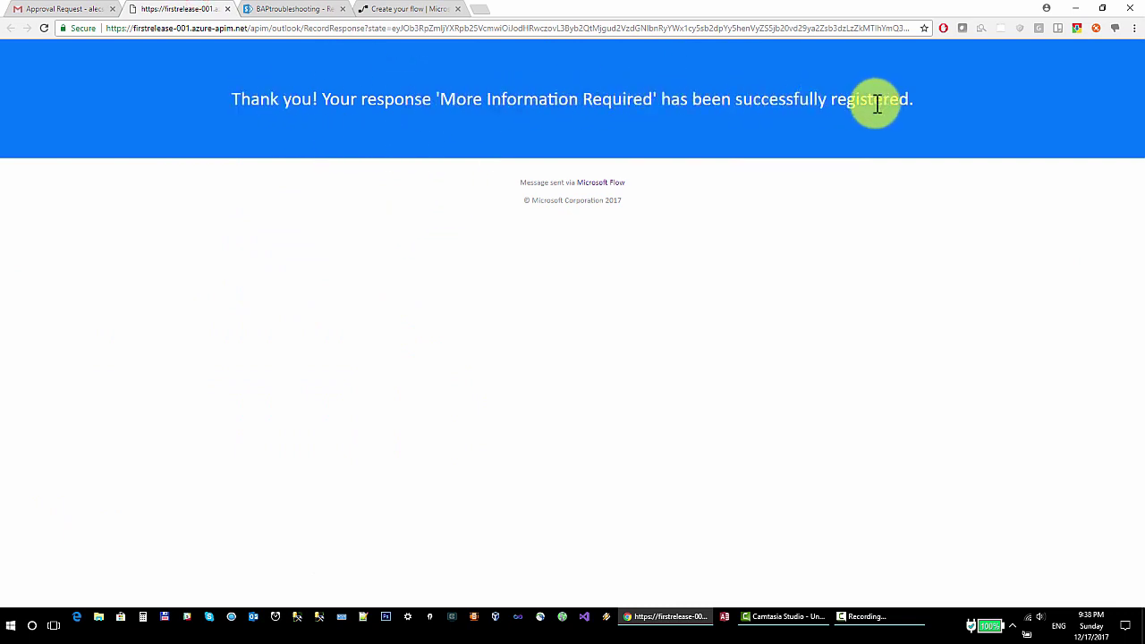
pyautogui.click(389, 9)
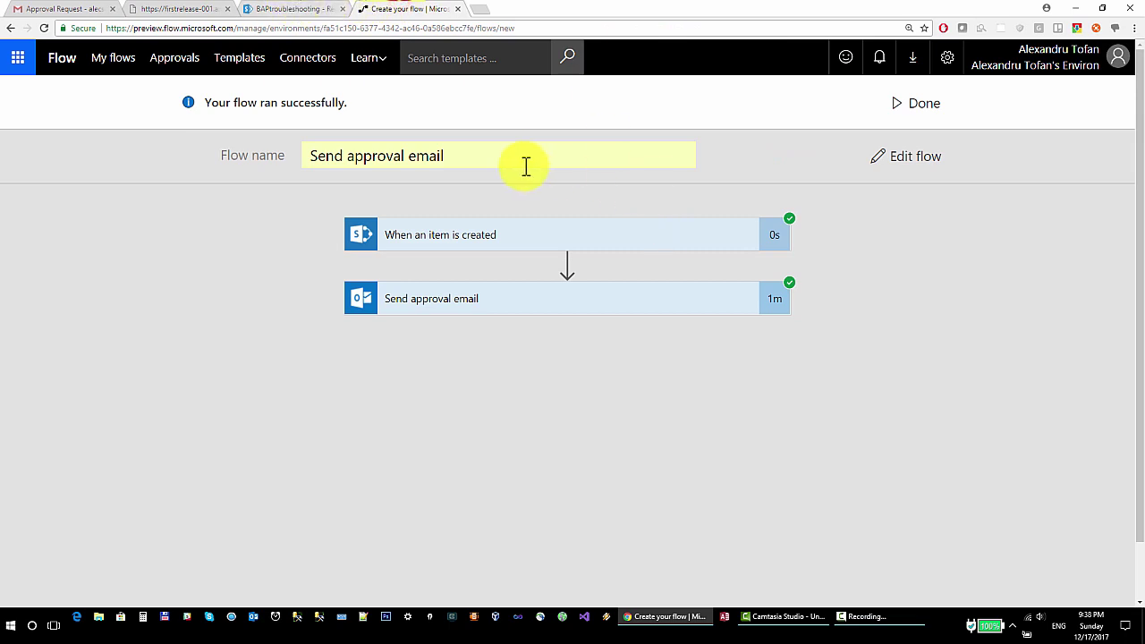
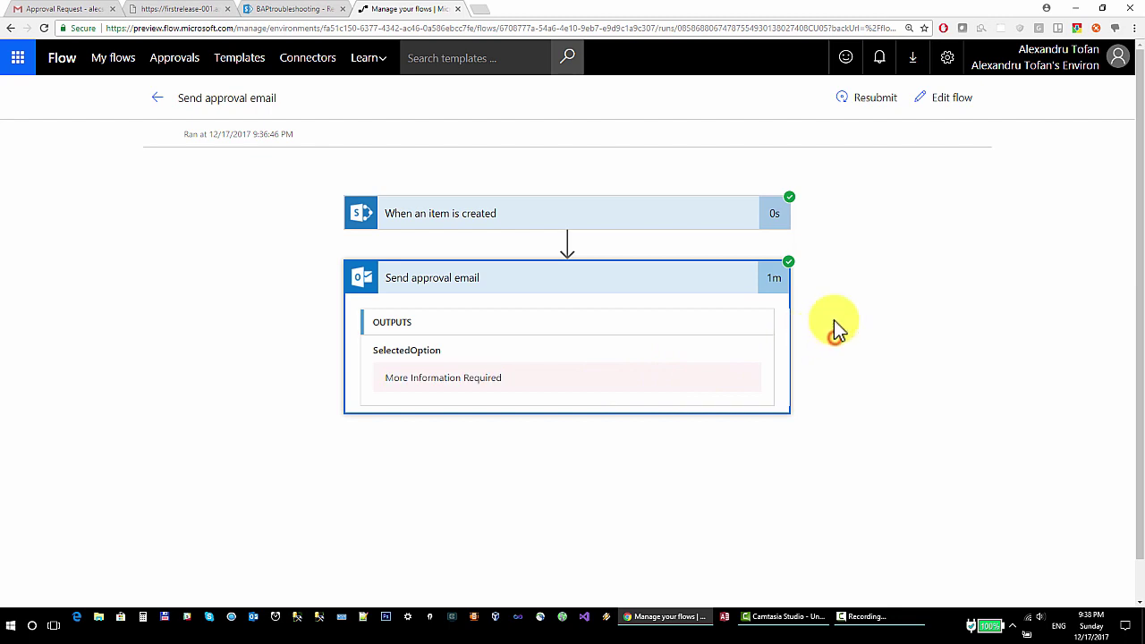
# Open the Send approval email flow in edit mode, expand its approval step, then view the Requests list
pyautogui.click(961, 101)
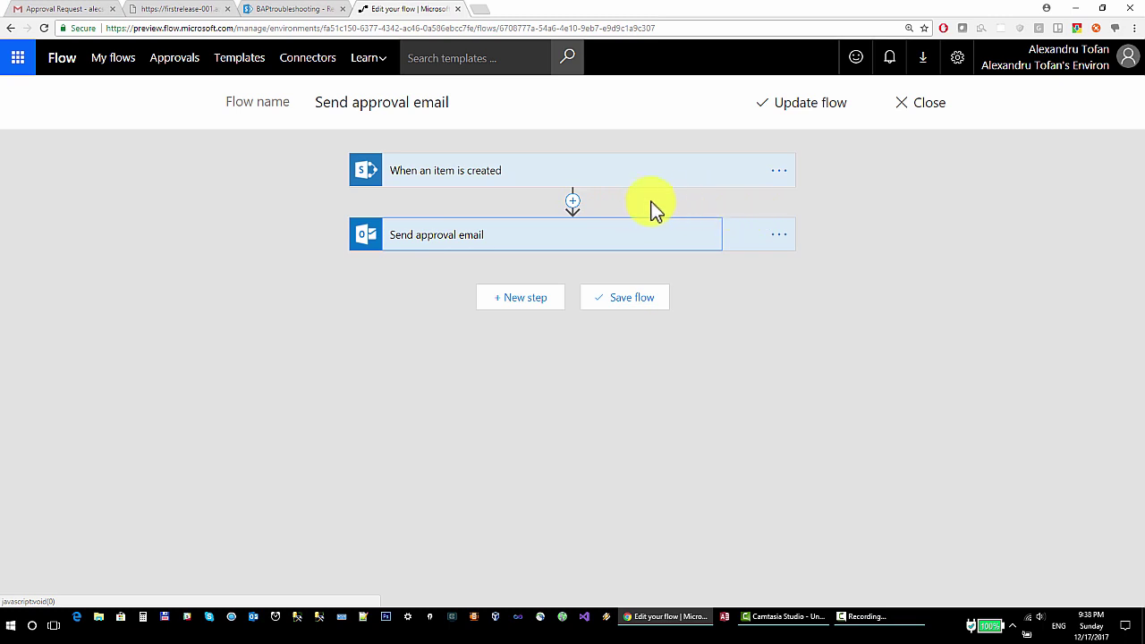
pyautogui.click(529, 236)
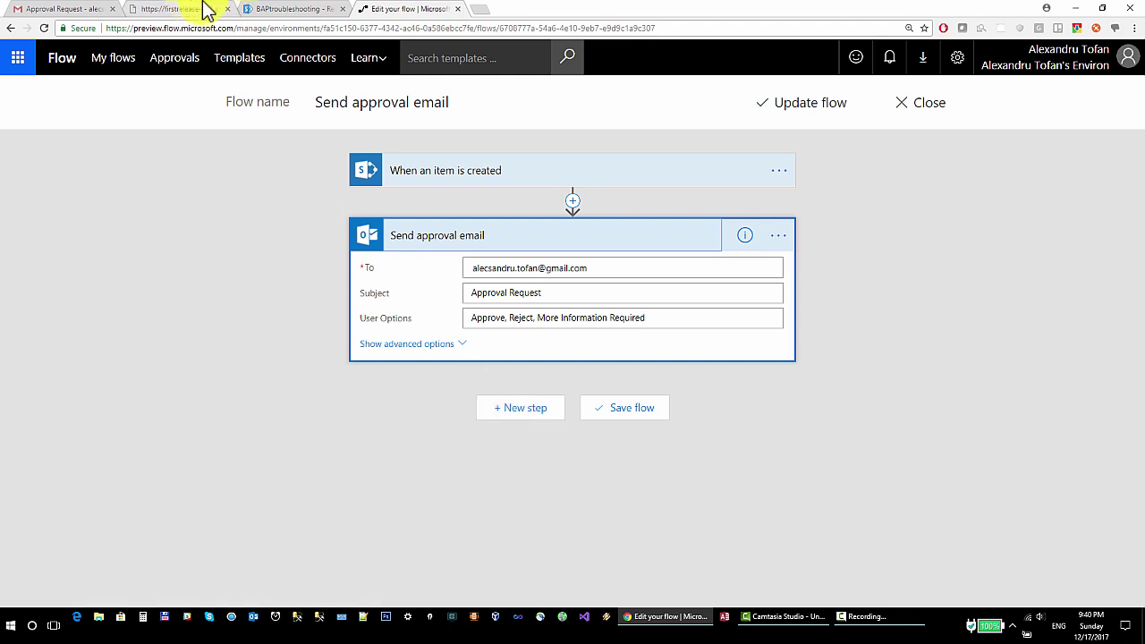
pyautogui.click(277, 9)
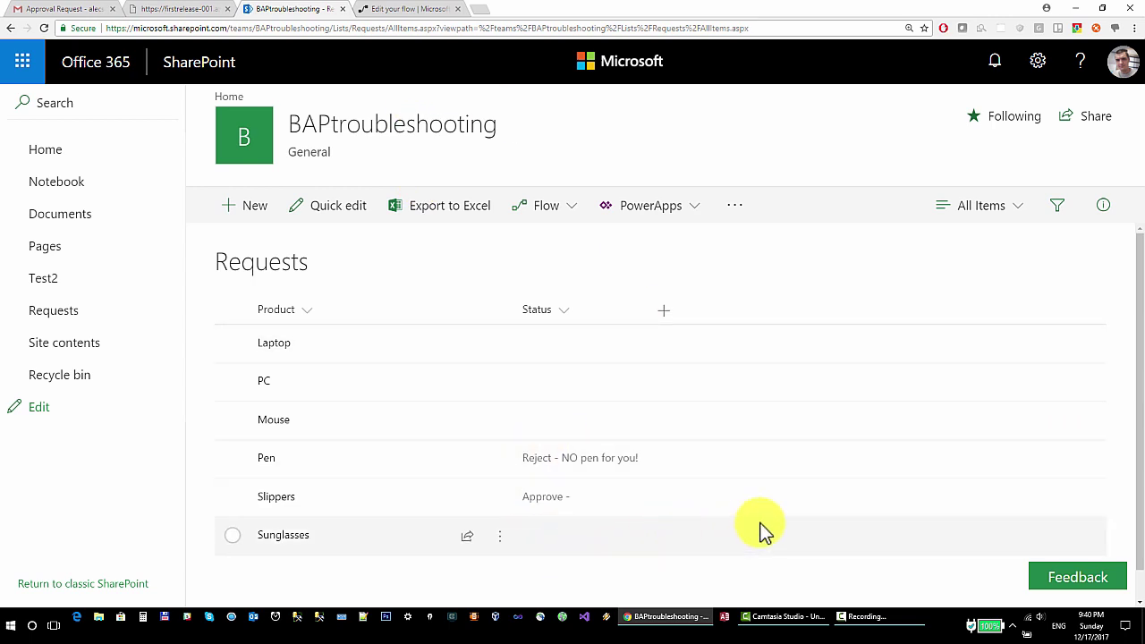
# Add a new action after the approval email step and search the actions for 'up'
pyautogui.click(393, 10)
pyautogui.click(525, 408)
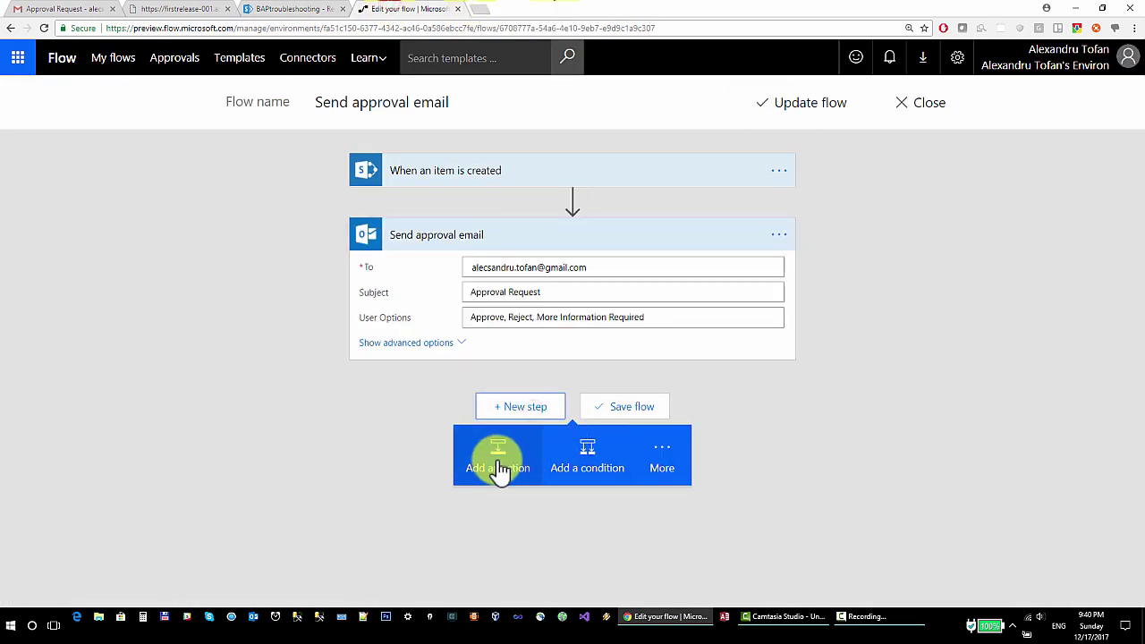
pyautogui.click(498, 467)
pyautogui.click(474, 335)
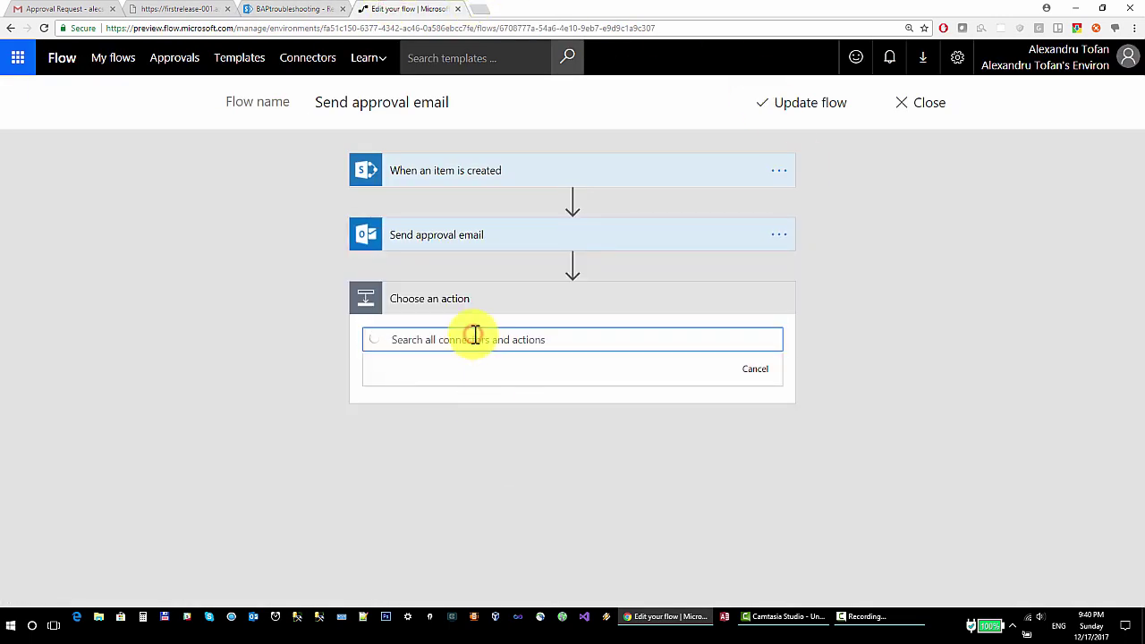
pyautogui.write('update')
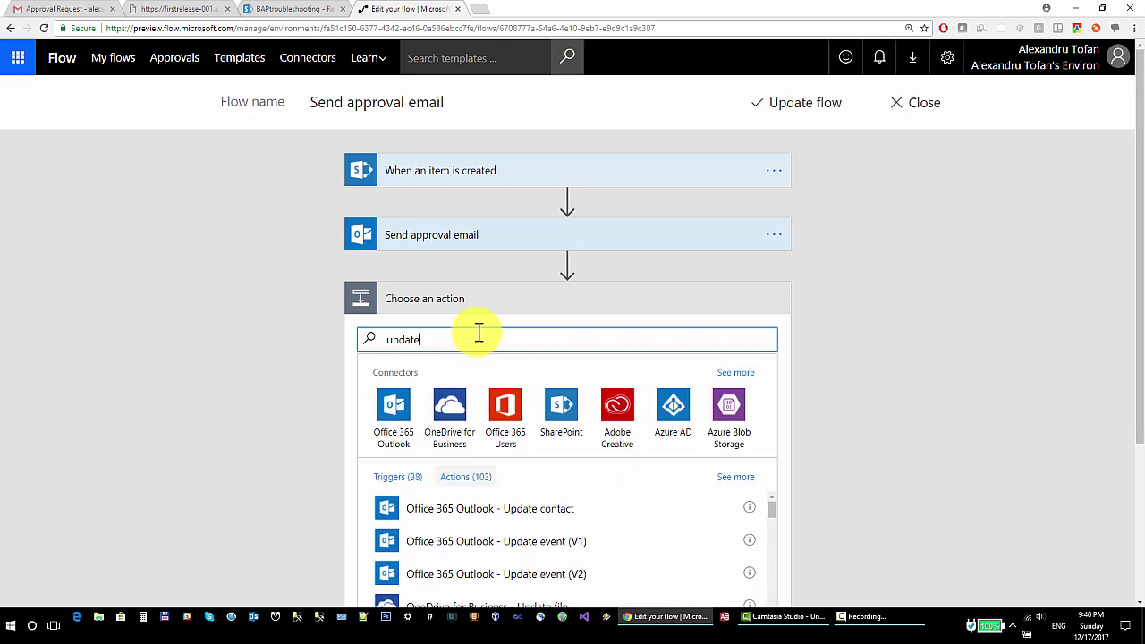
pyautogui.scroll(-1, 481, 353)
pyautogui.scroll(-2, 481, 357)
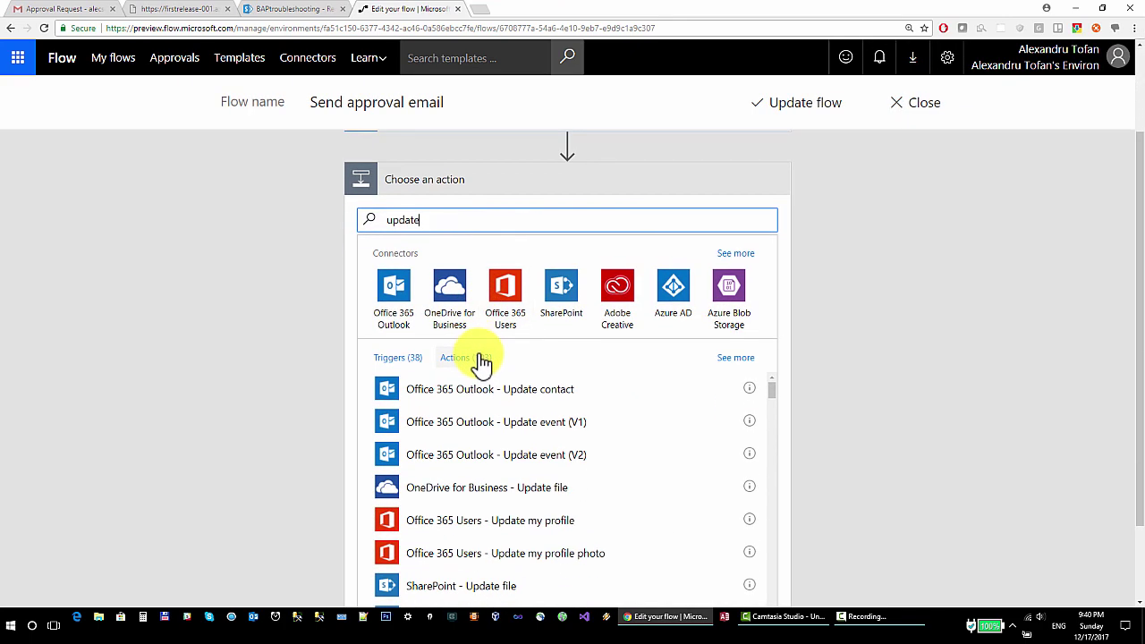
pyautogui.click(452, 159)
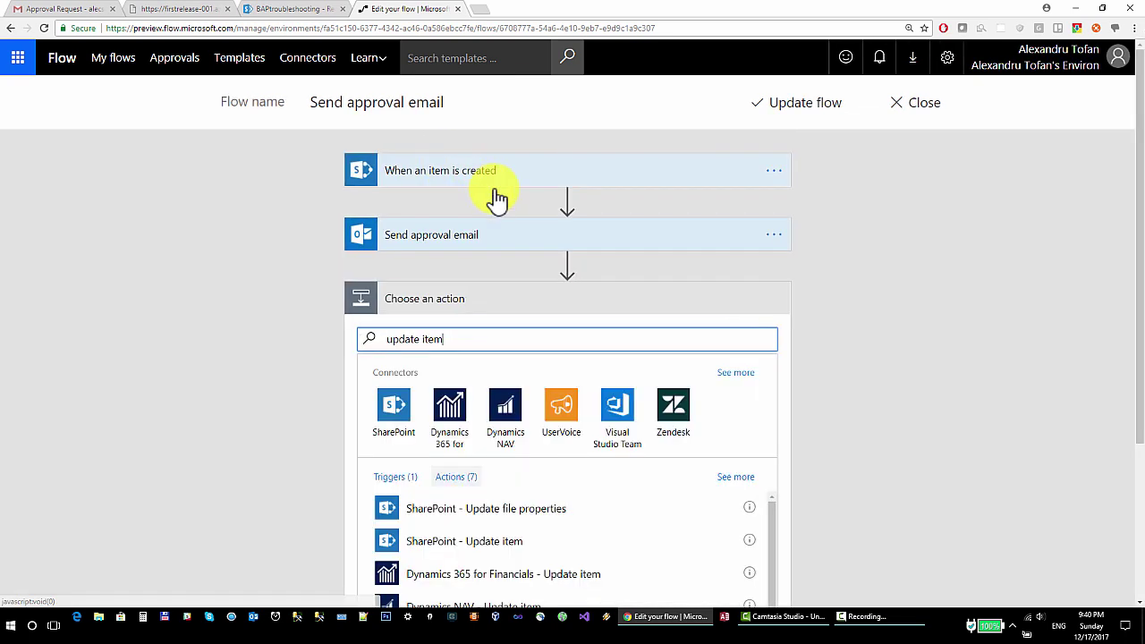
pyautogui.scroll(-2, 501, 241)
pyautogui.scroll(1, 388, 256)
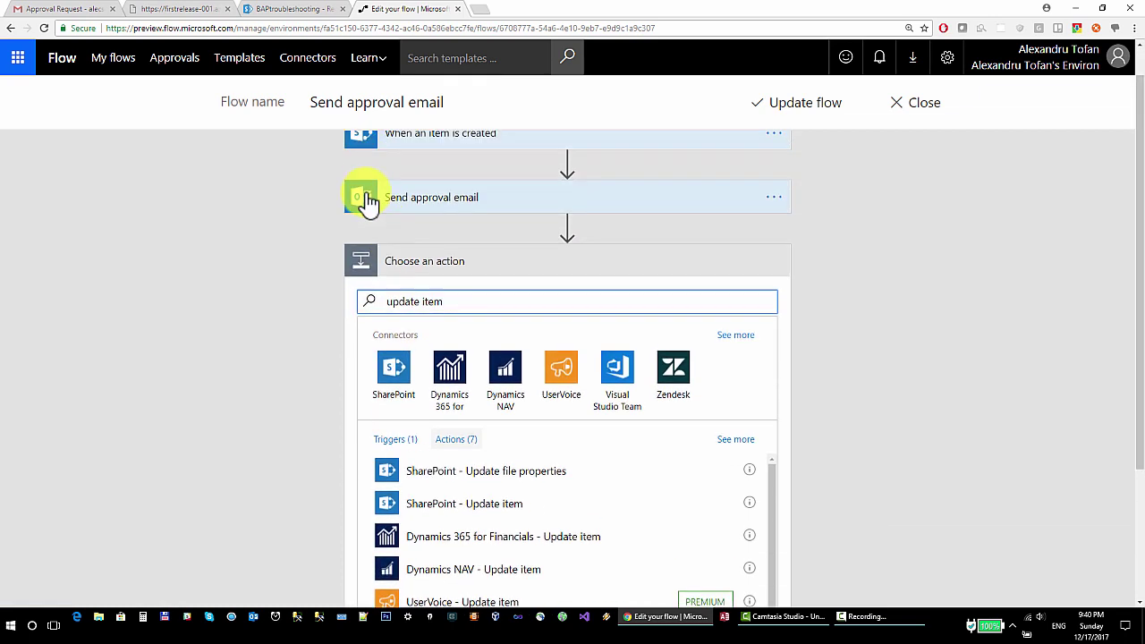
pyautogui.scroll(-1, 365, 191)
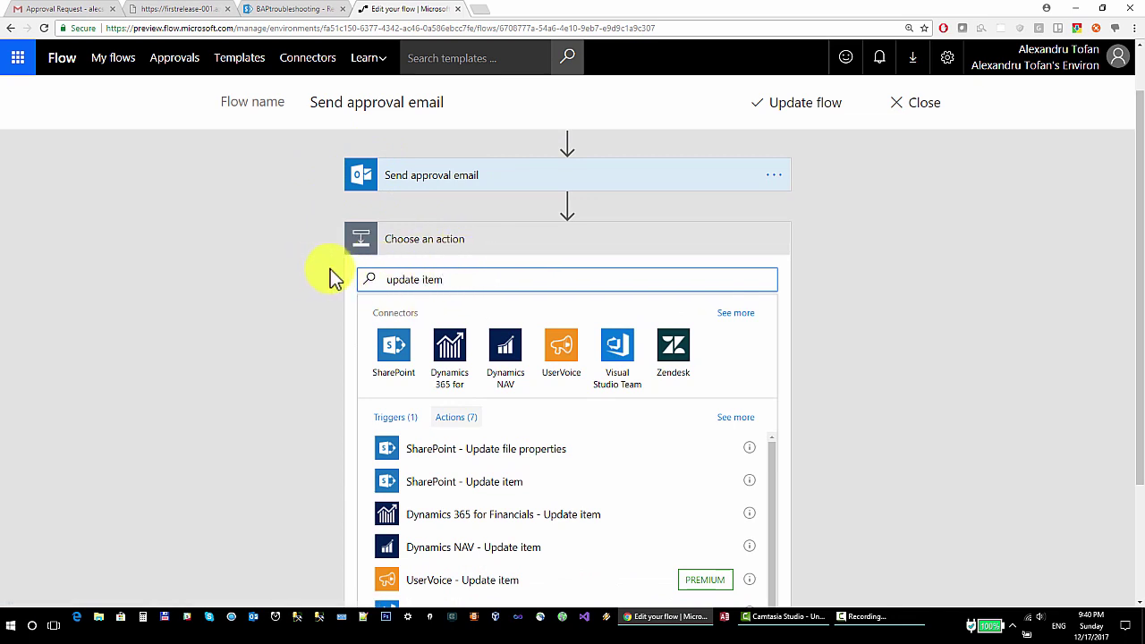
# Close the unused firstrelease tab and pick the SharePoint Update item action
pyautogui.click(295, 9)
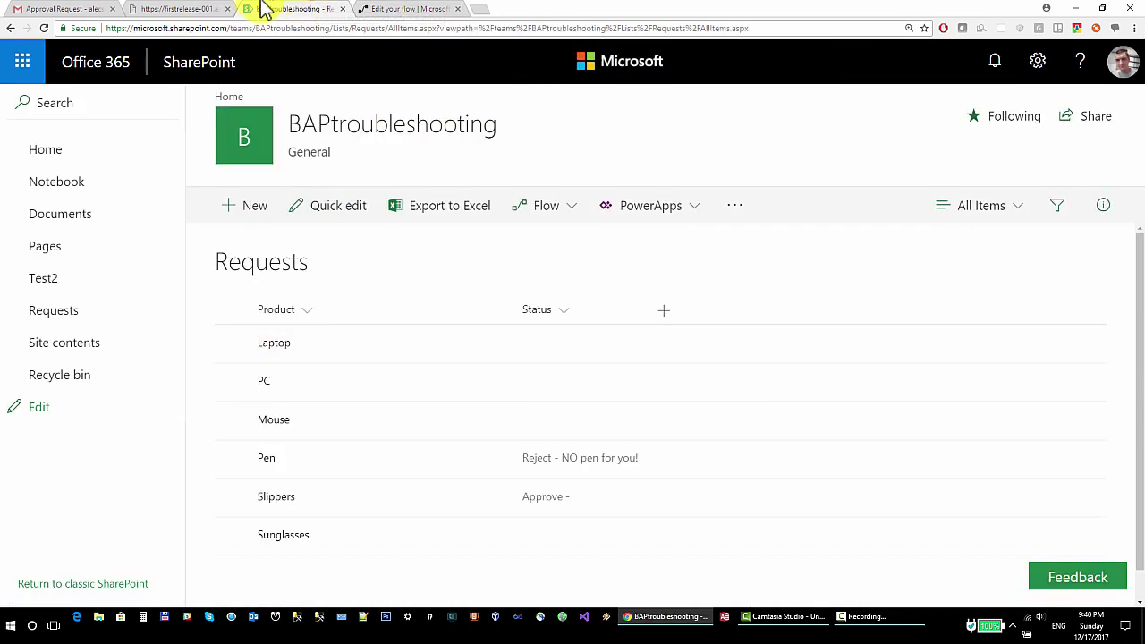
pyautogui.middleClick(179, 9)
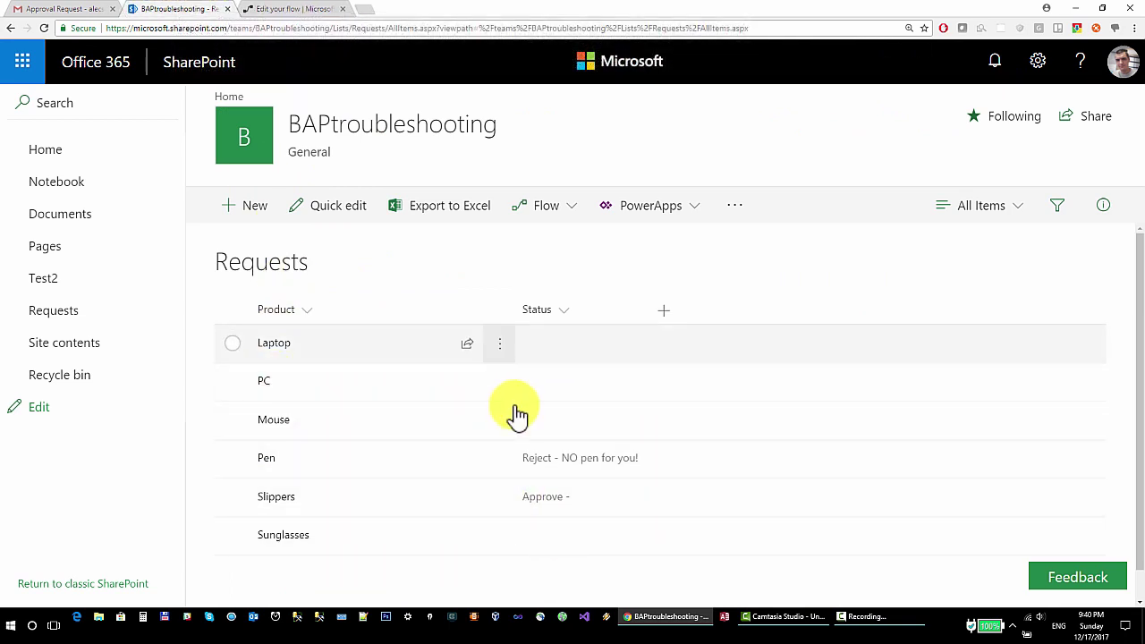
pyautogui.click(295, 9)
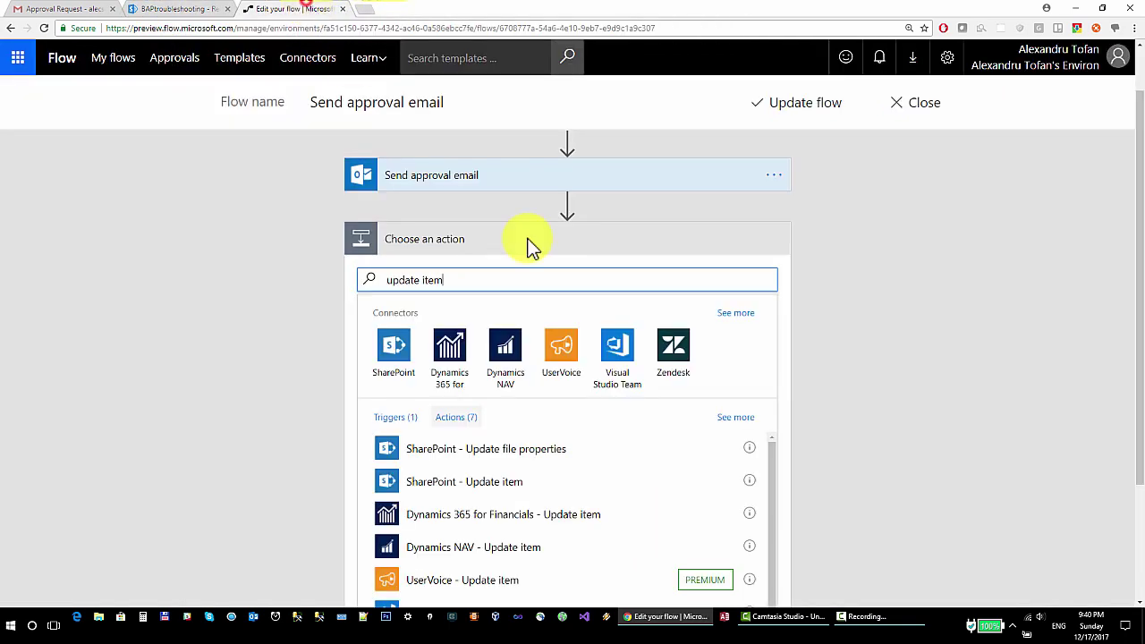
pyautogui.scroll(-1, 255, 322)
pyautogui.scroll(-1, 253, 329)
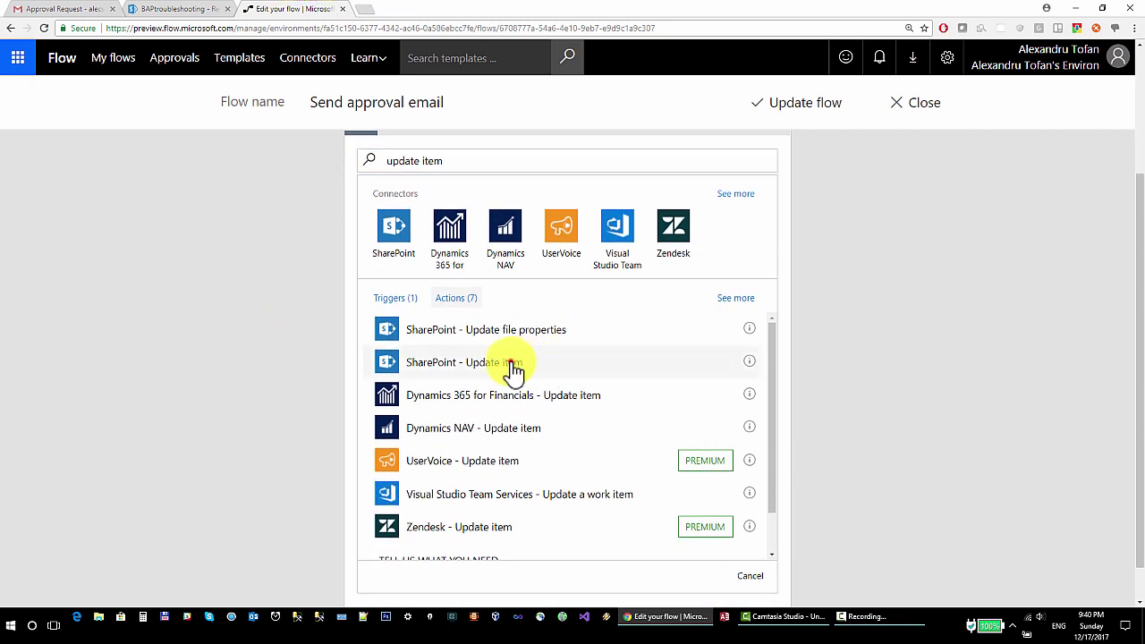
pyautogui.click(514, 366)
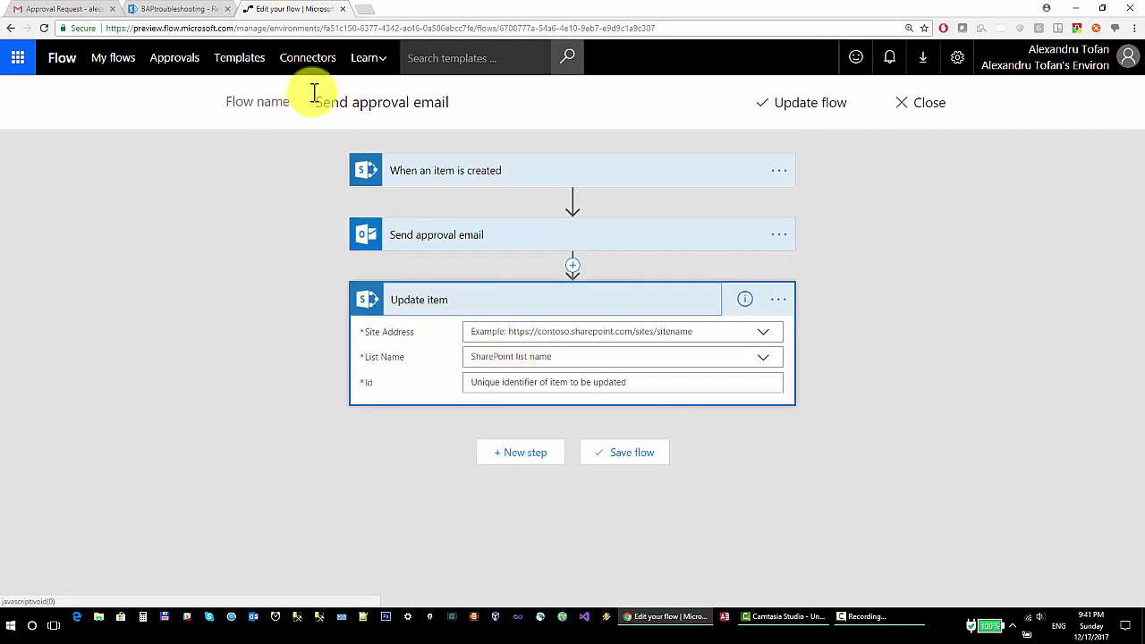
# Copy the SharePoint site part of the Requests list's web address
pyautogui.click(123, 9)
pyautogui.click(260, 27)
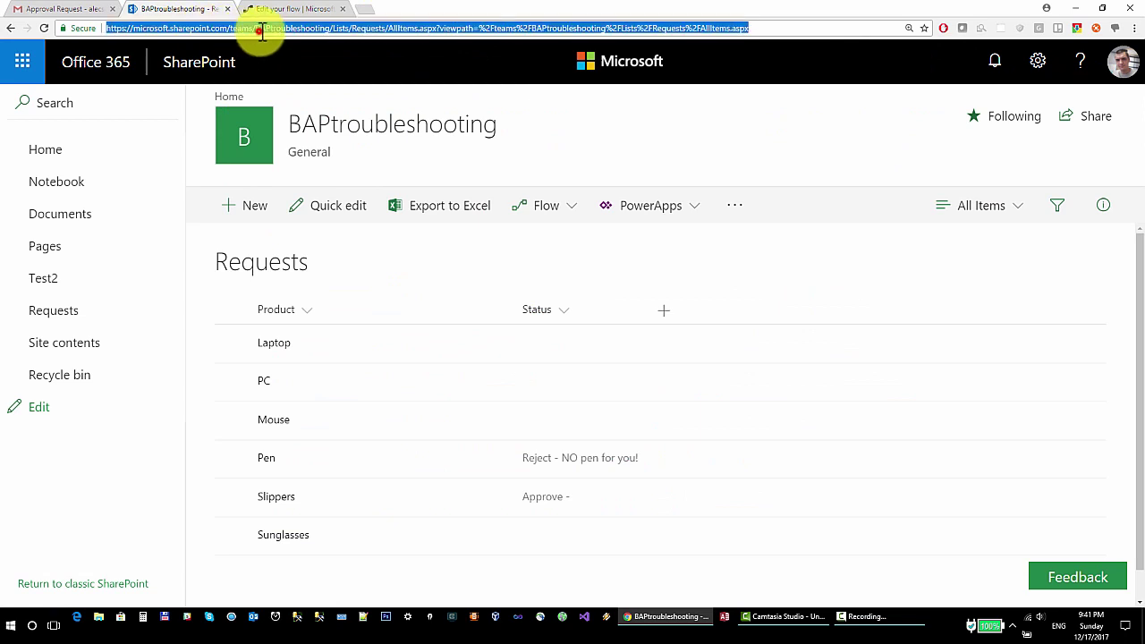
pyautogui.click(332, 27)
pyautogui.moveTo(331, 27); pyautogui.dragTo(149, 13)
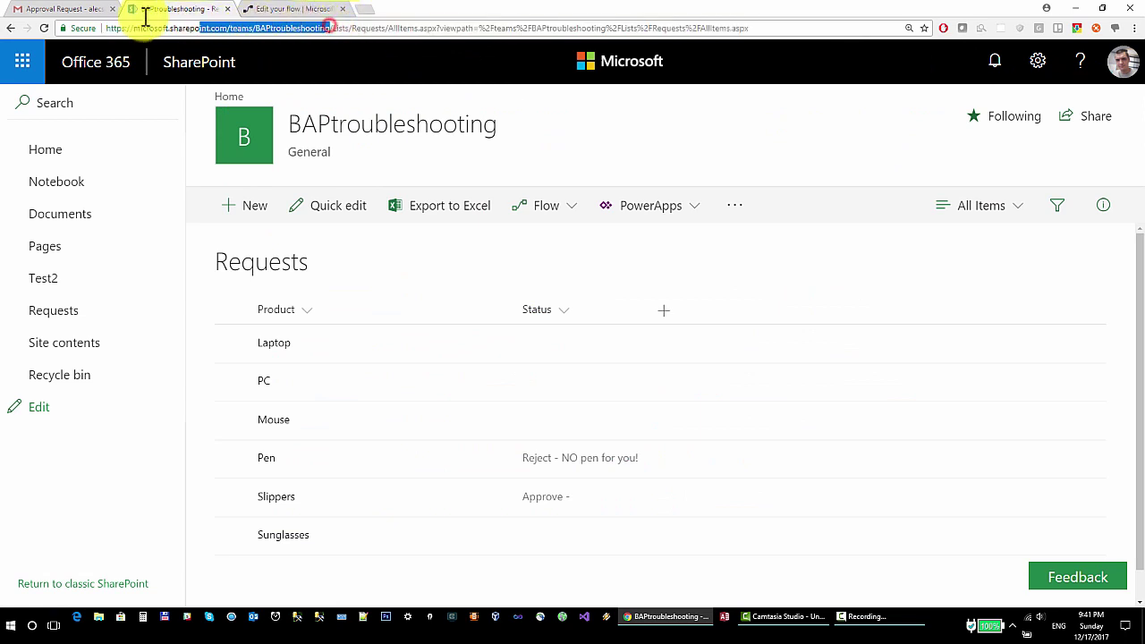
pyautogui.rightClick(159, 29)
pyautogui.click(198, 71)
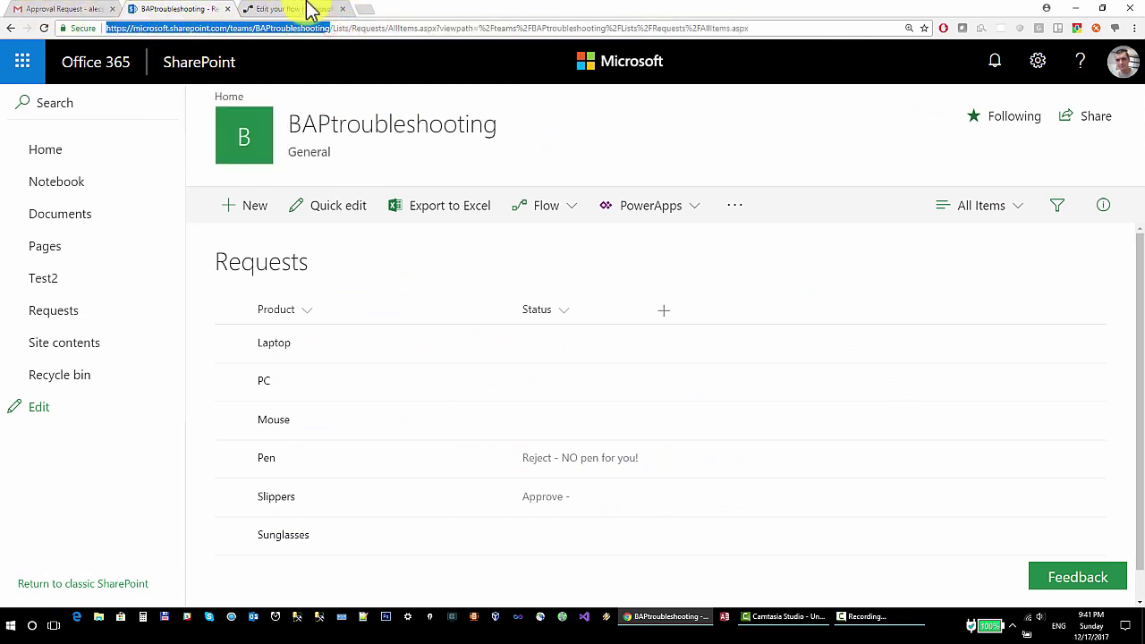
# Point Update item at the BAPtroubleshooting site's Requests list, with Id set to the dynamic ID
pyautogui.click(295, 9)
pyautogui.click(763, 339)
pyautogui.click(556, 396)
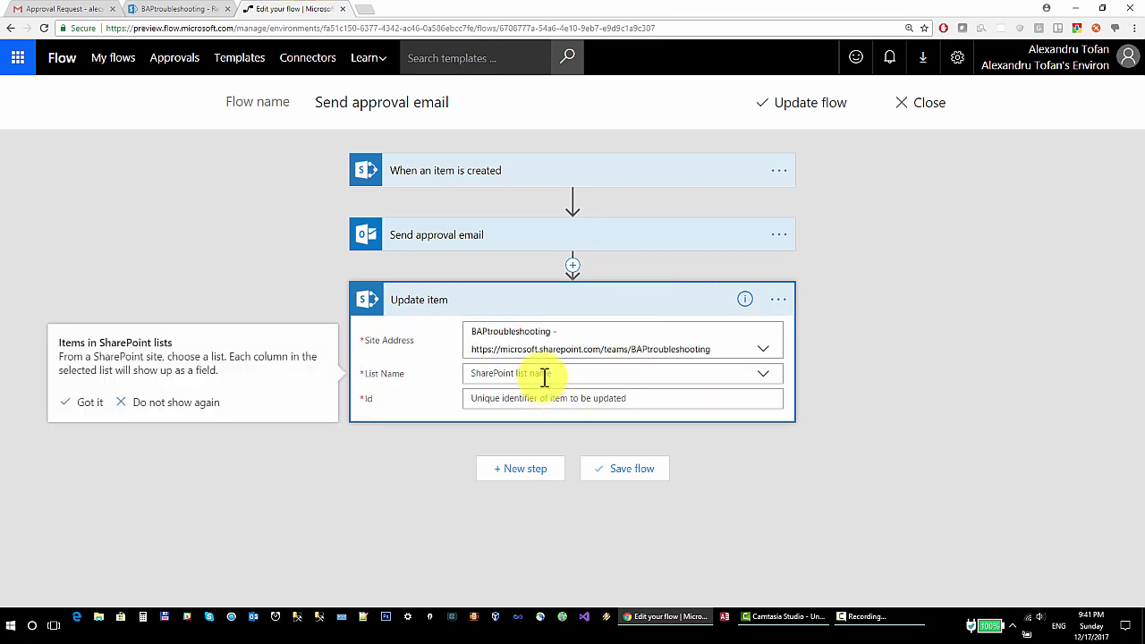
pyautogui.click(546, 372)
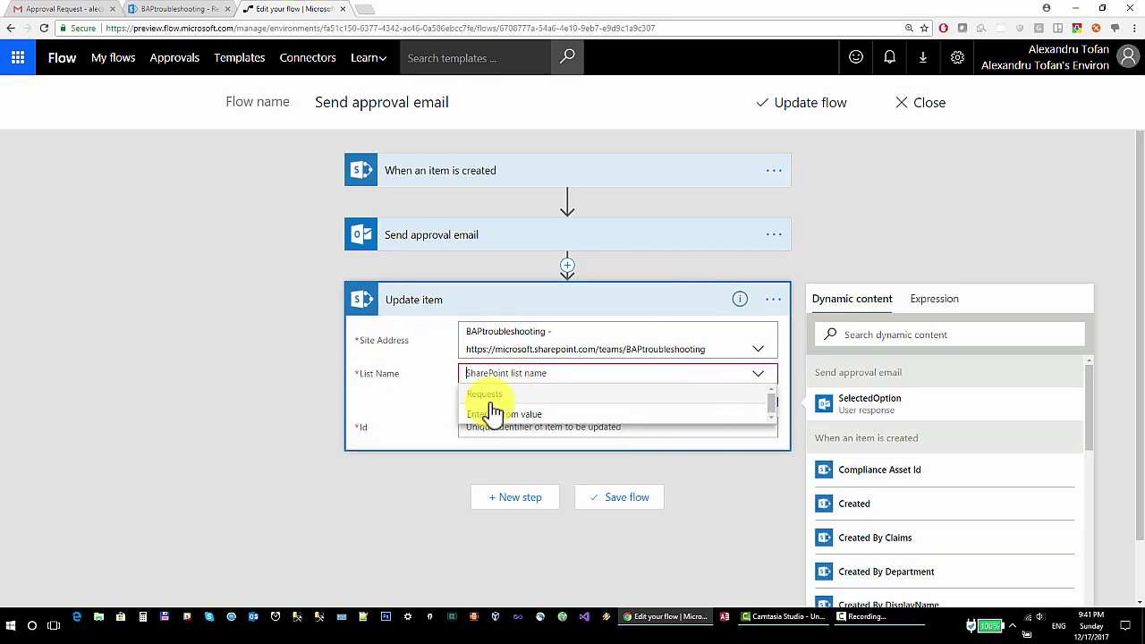
pyautogui.click(474, 399)
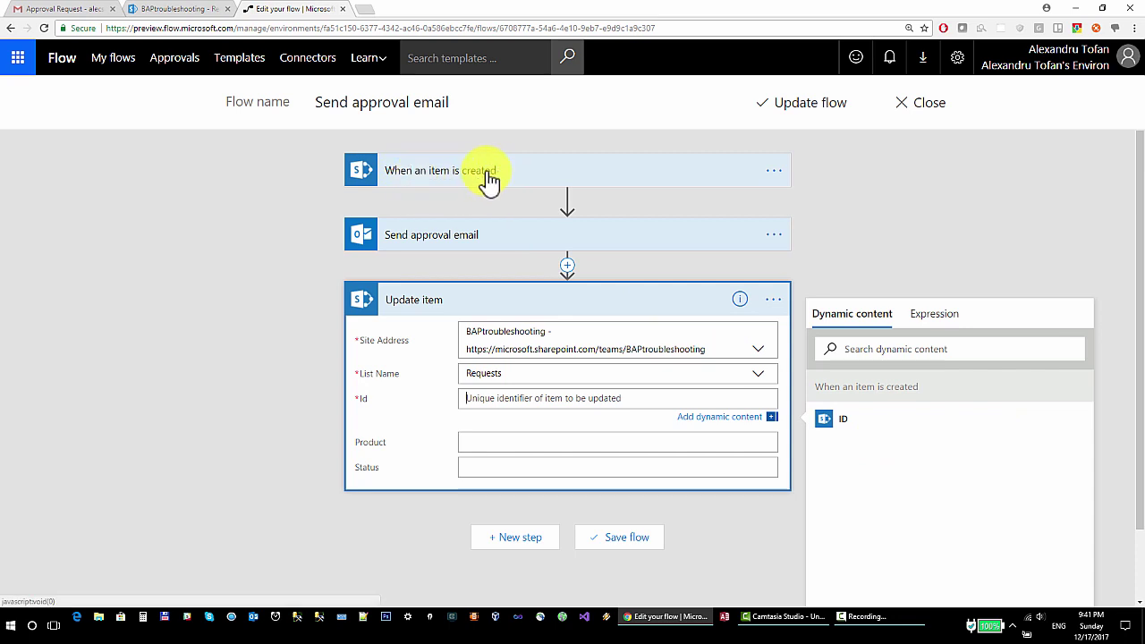
pyautogui.click(854, 420)
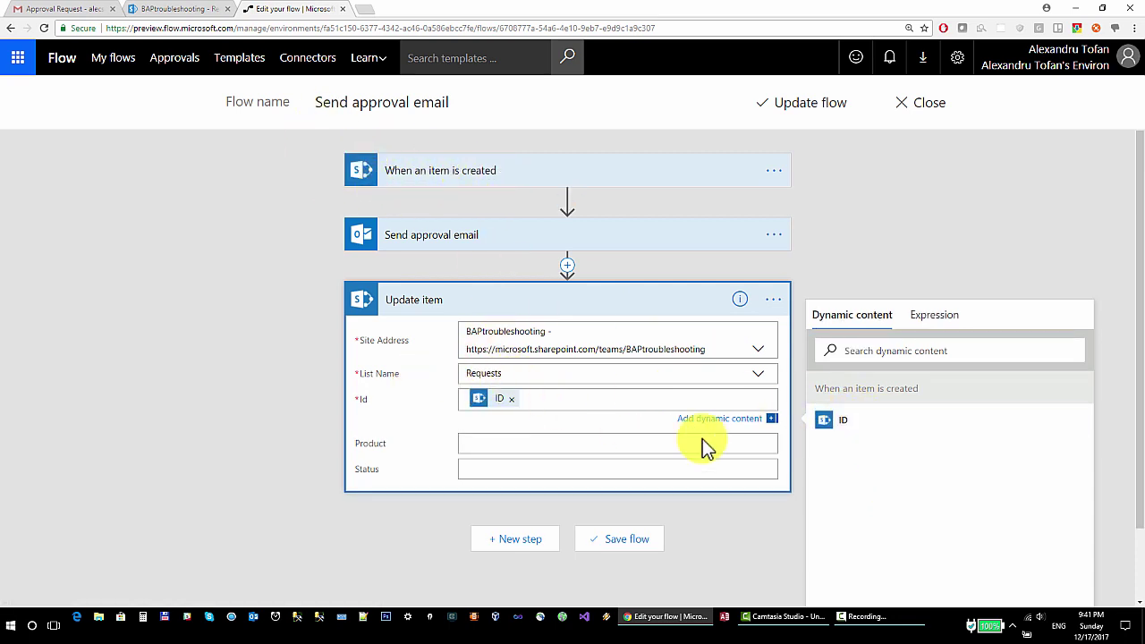
# Browse the dynamic content offered for the Product and Status fields, looking for SelectedOption
pyautogui.click(502, 447)
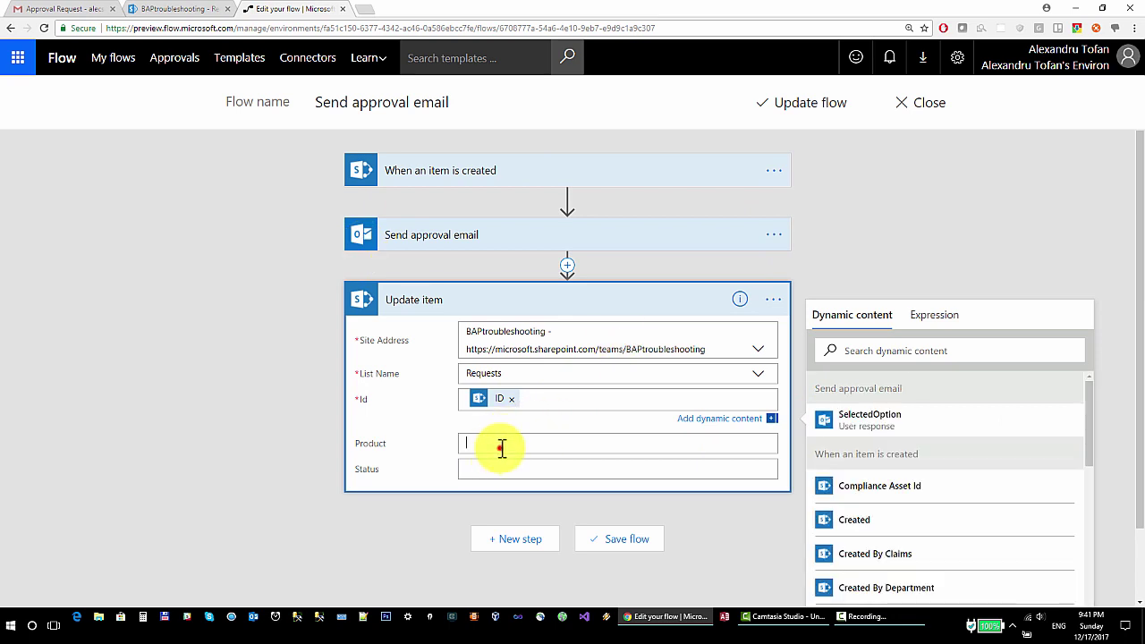
pyautogui.scroll(-1, 340, 424)
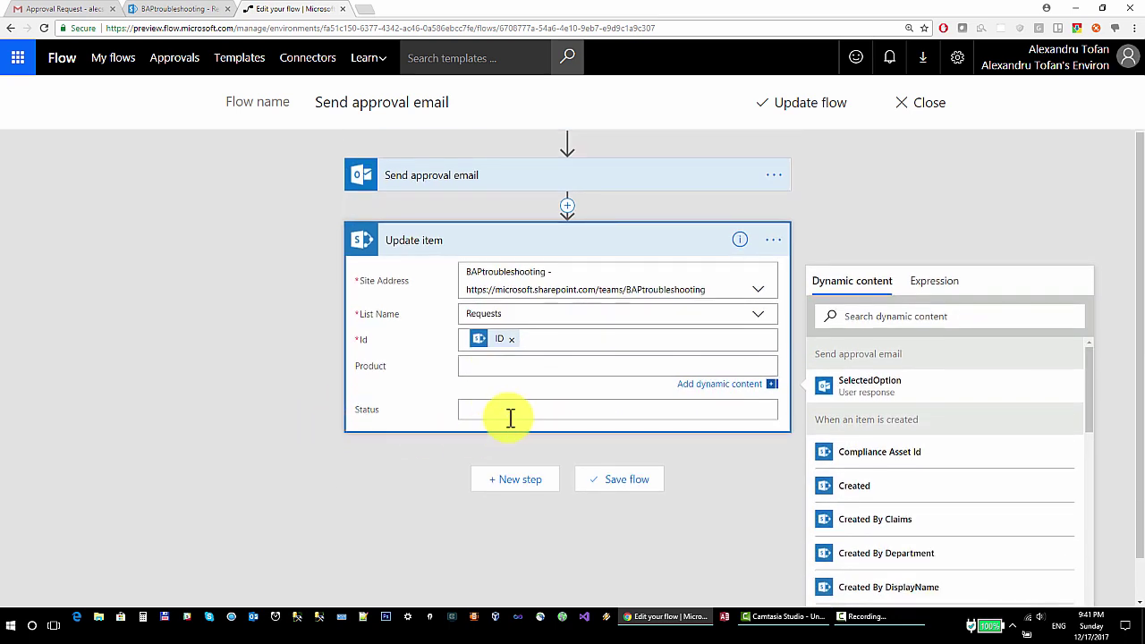
pyautogui.click(510, 411)
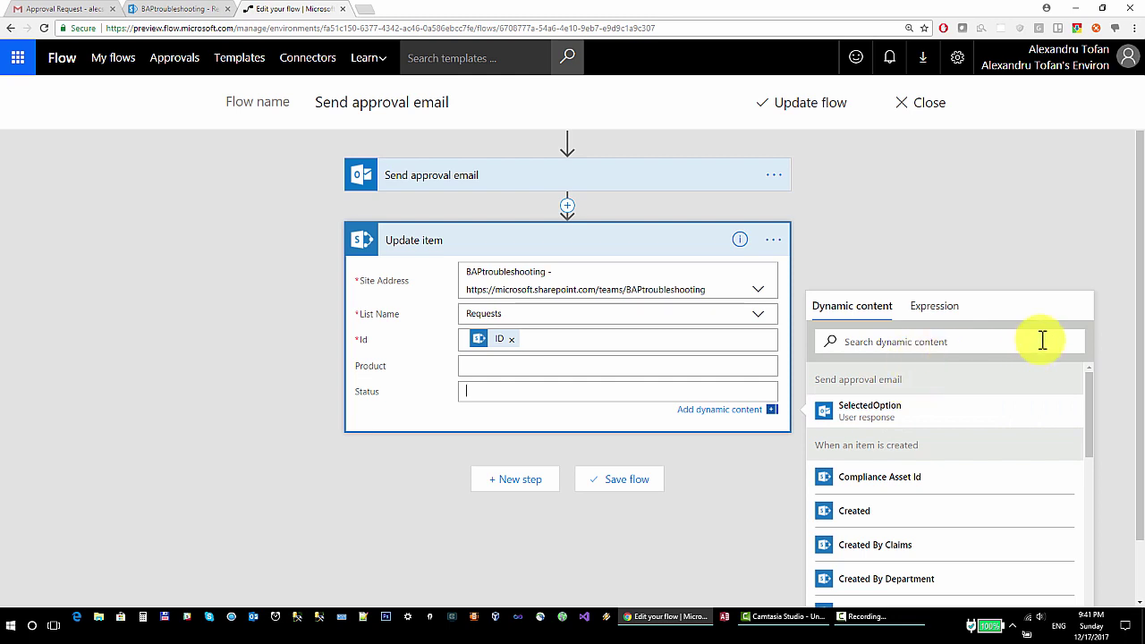
pyautogui.scroll(1, 1099, 401)
pyautogui.scroll(-2, 1105, 376)
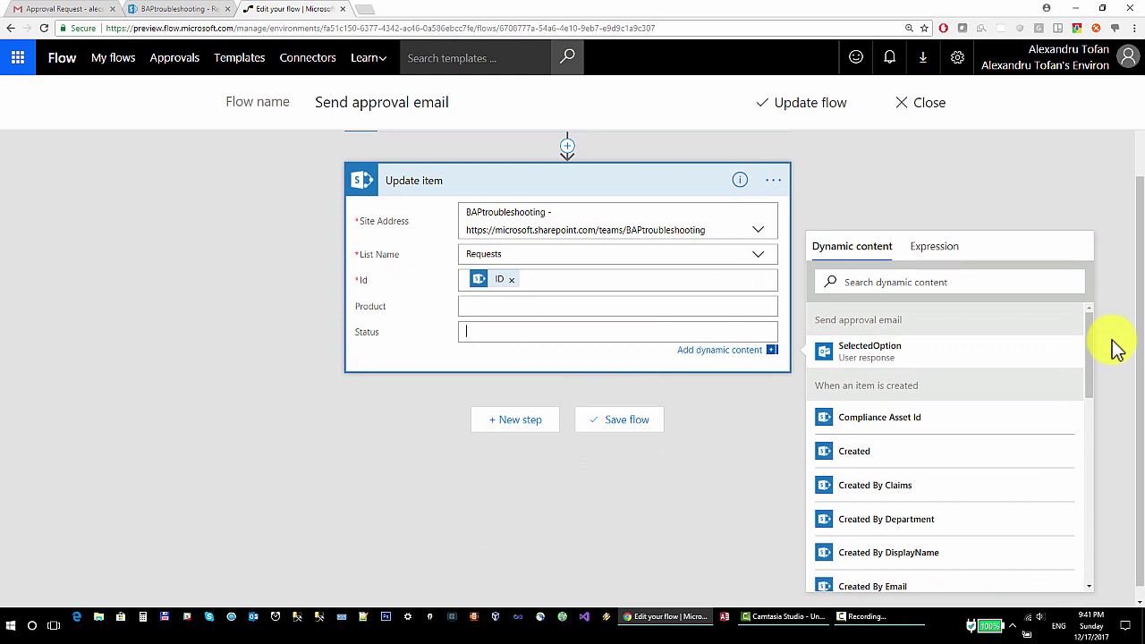
pyautogui.scroll(1, 1109, 350)
pyautogui.scroll(-2, 1108, 353)
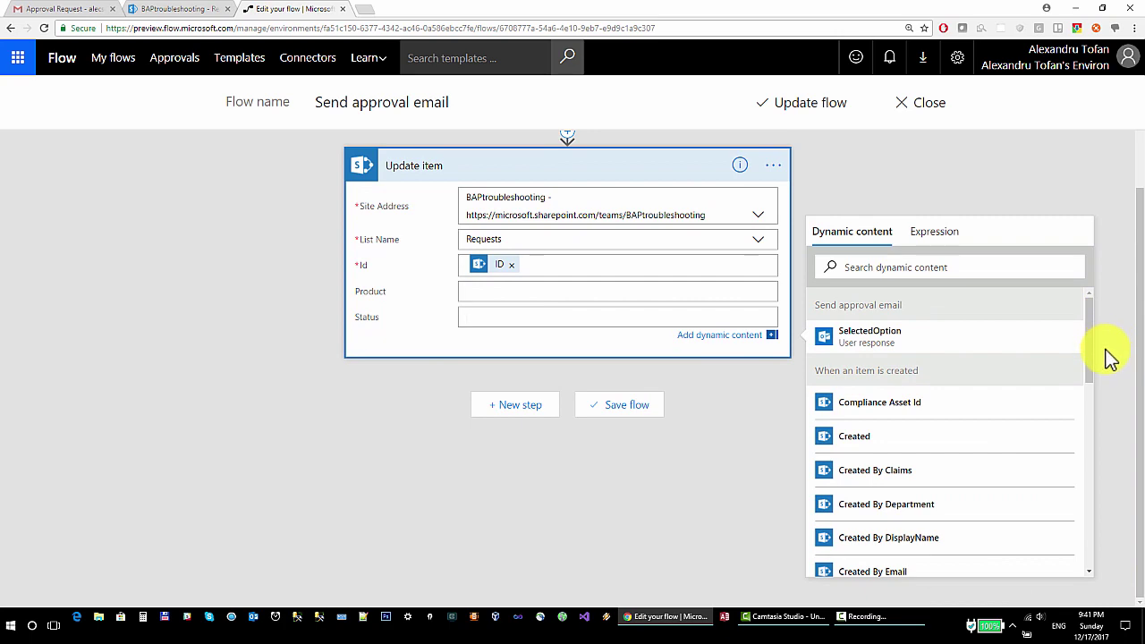
pyautogui.scroll(1, 1091, 358)
pyautogui.scroll(-4, 1099, 367)
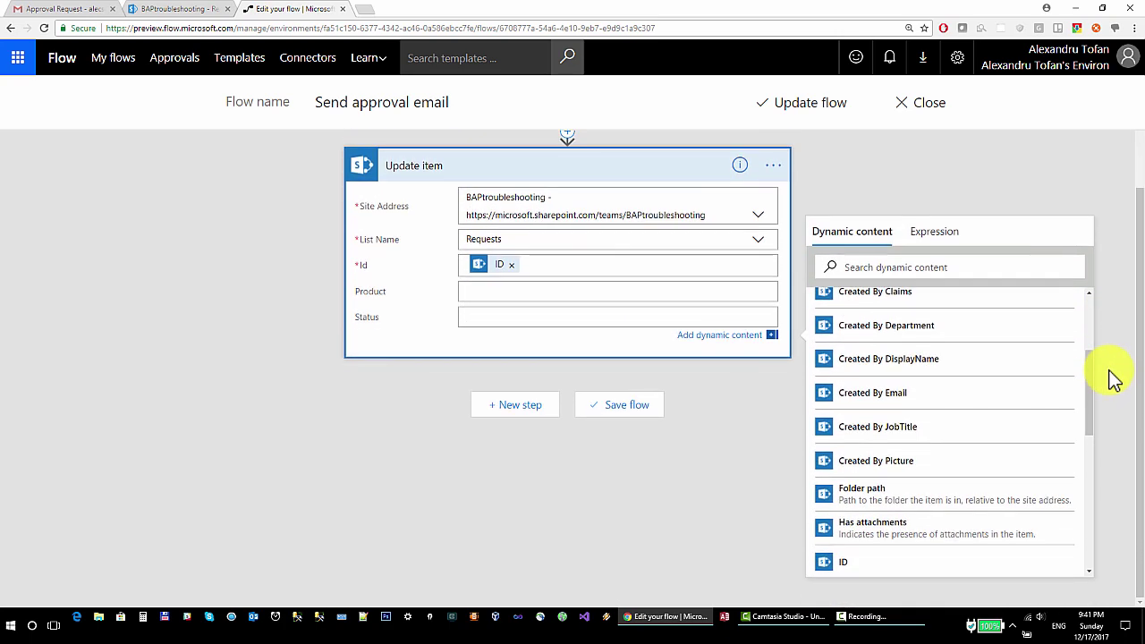
pyautogui.moveTo(1089, 380); pyautogui.dragTo(1093, 299)
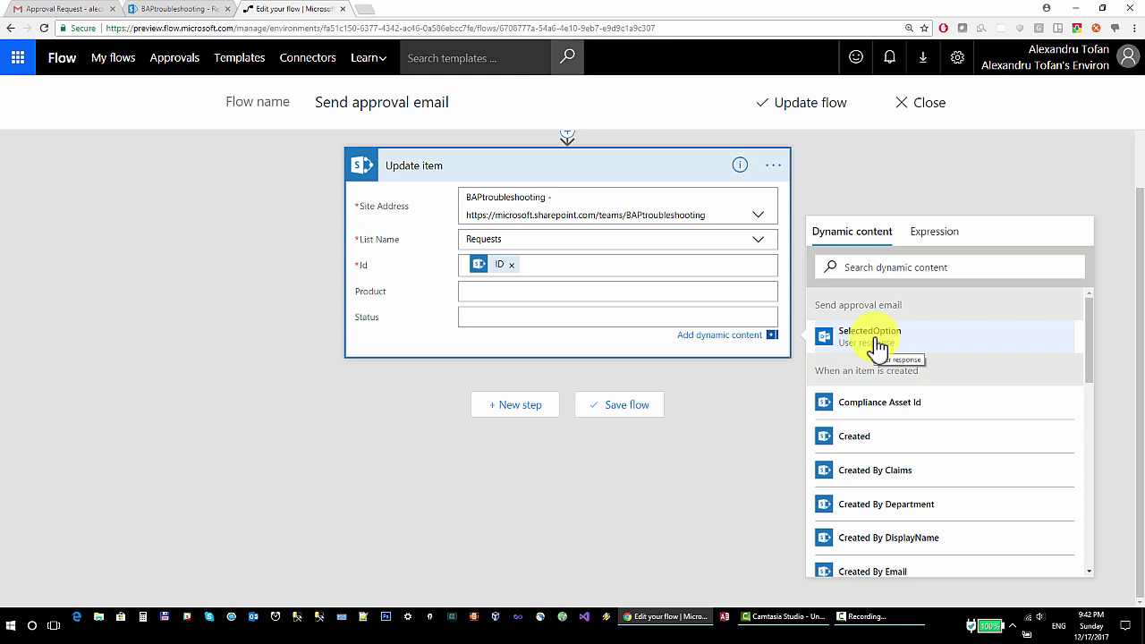
pyautogui.scroll(3, 485, 376)
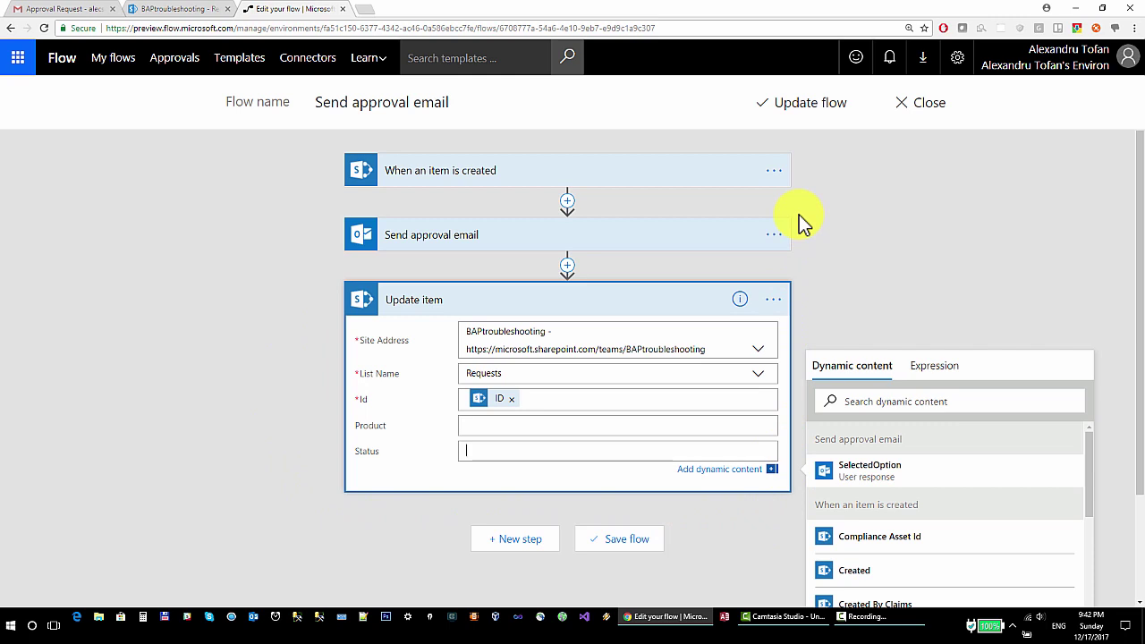
# Set the Update item's Status to the approval email's SelectedOption response
pyautogui.click(497, 238)
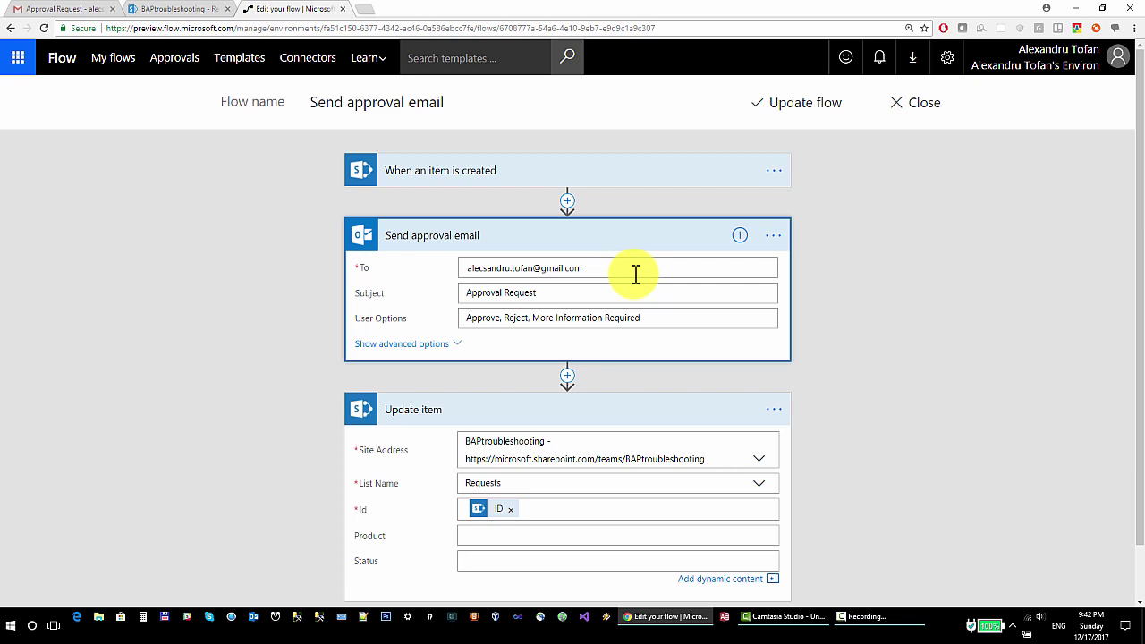
pyautogui.scroll(-1, 792, 190)
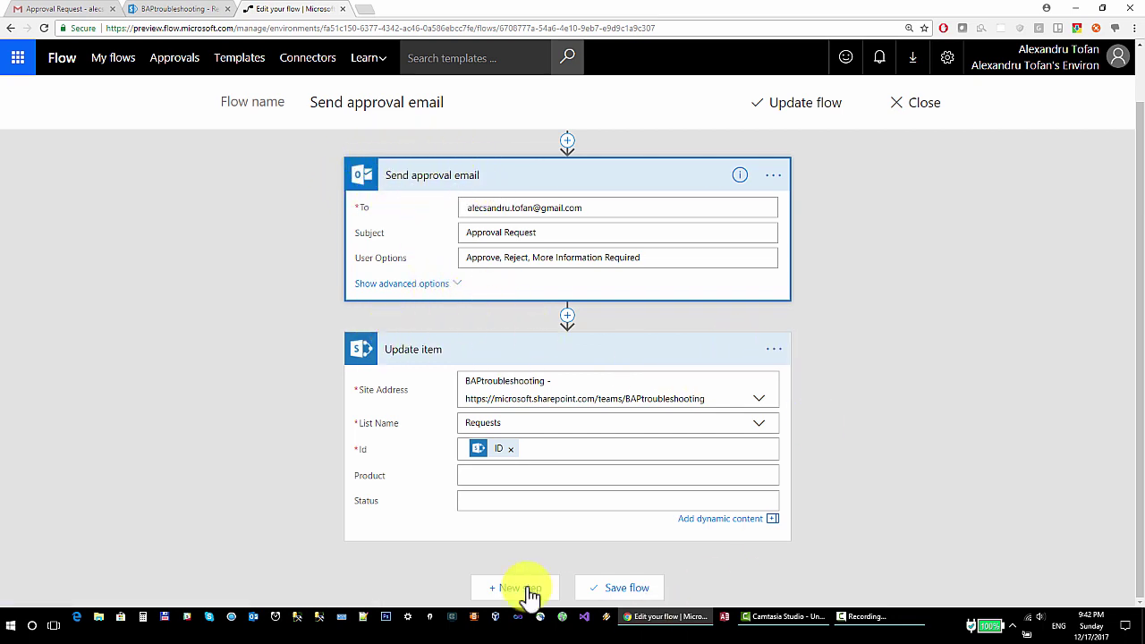
pyautogui.click(518, 501)
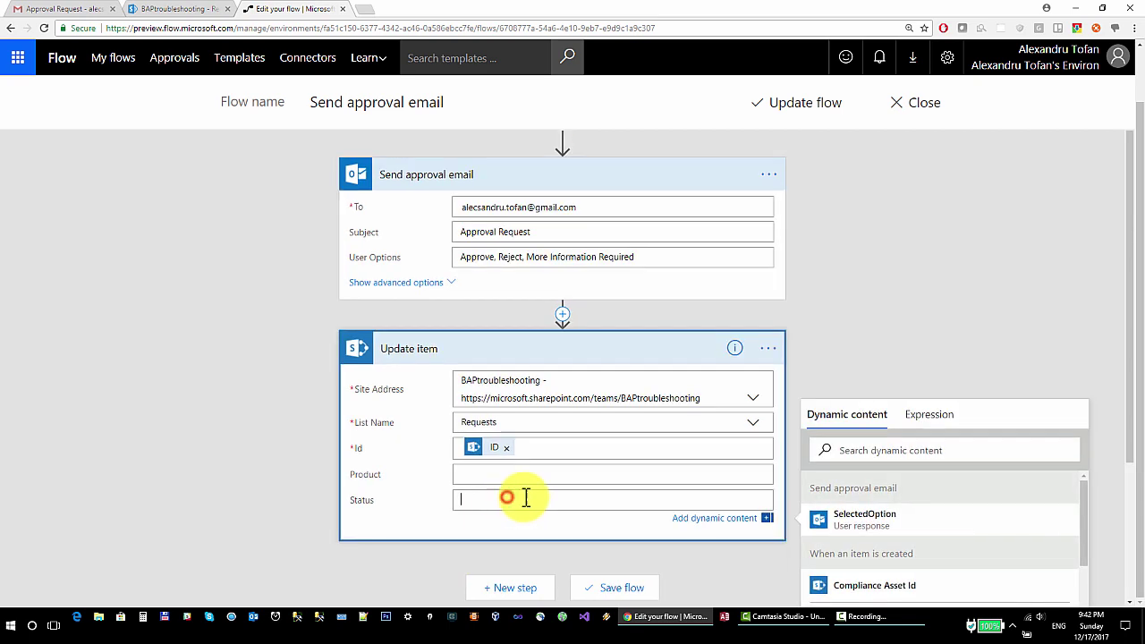
pyautogui.scroll(1, 706, 304)
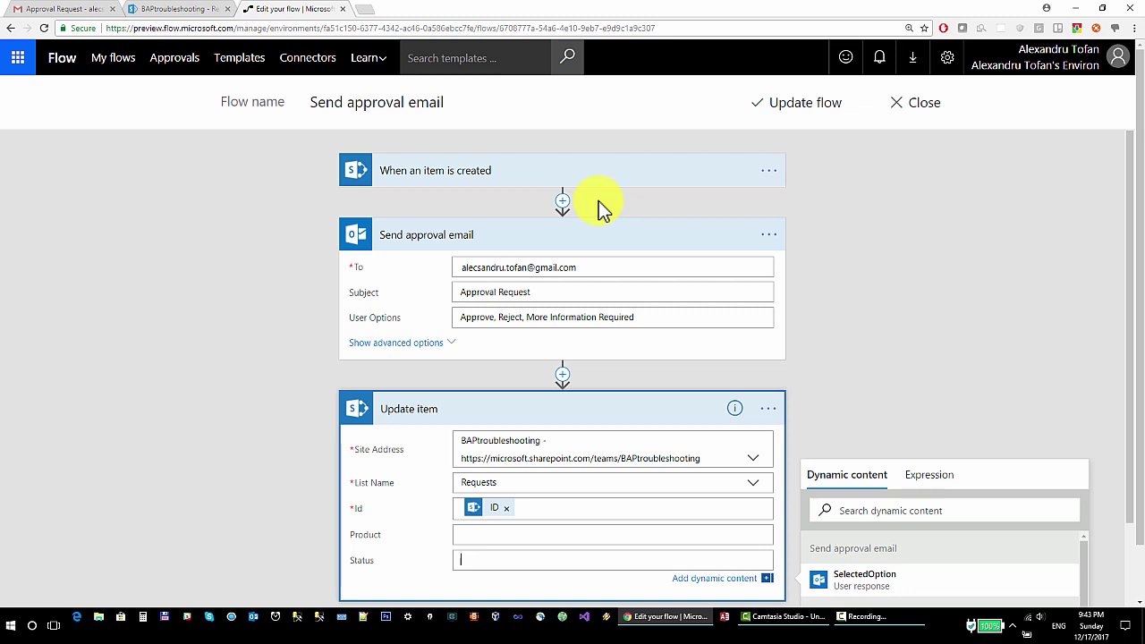
pyautogui.scroll(-2, 659, 229)
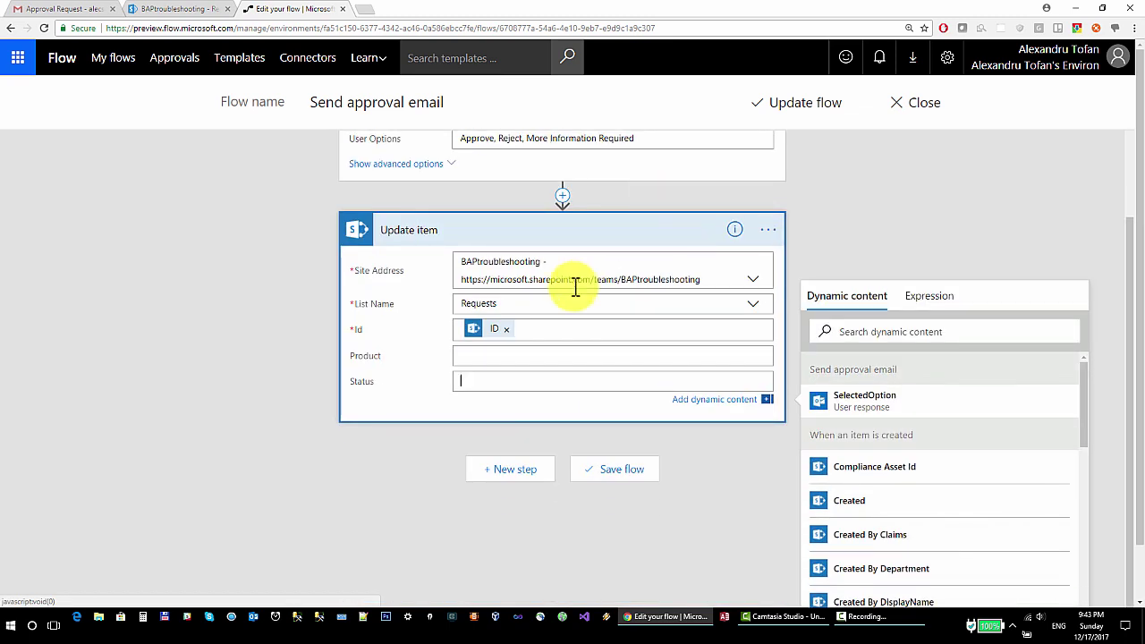
pyautogui.click(892, 398)
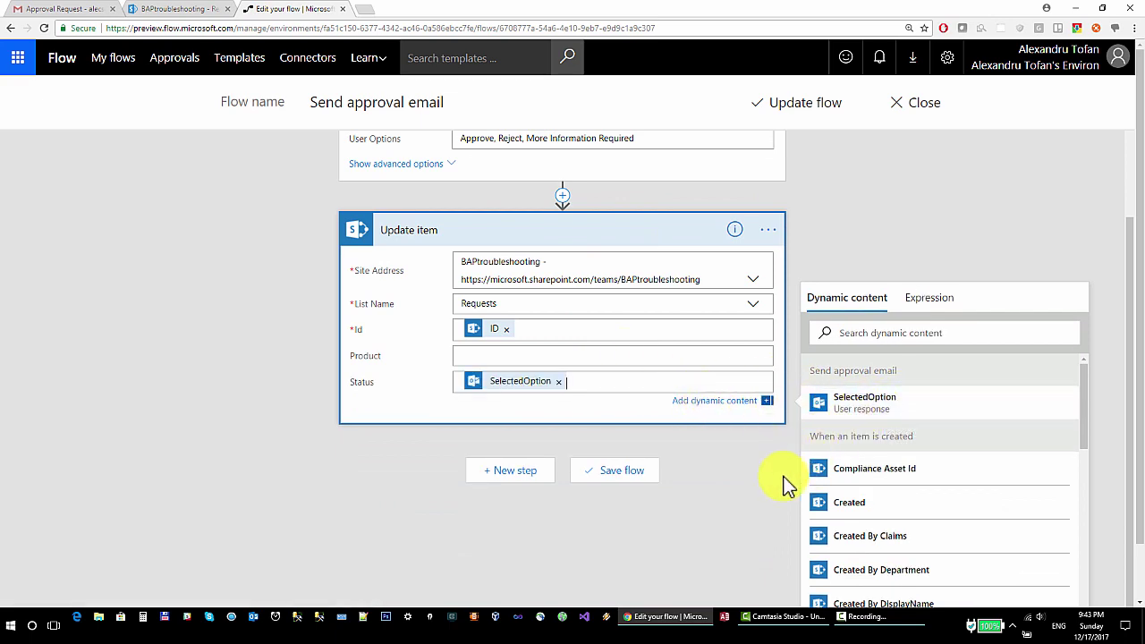
# Save the flow with Update flow
pyautogui.scroll(3, 713, 403)
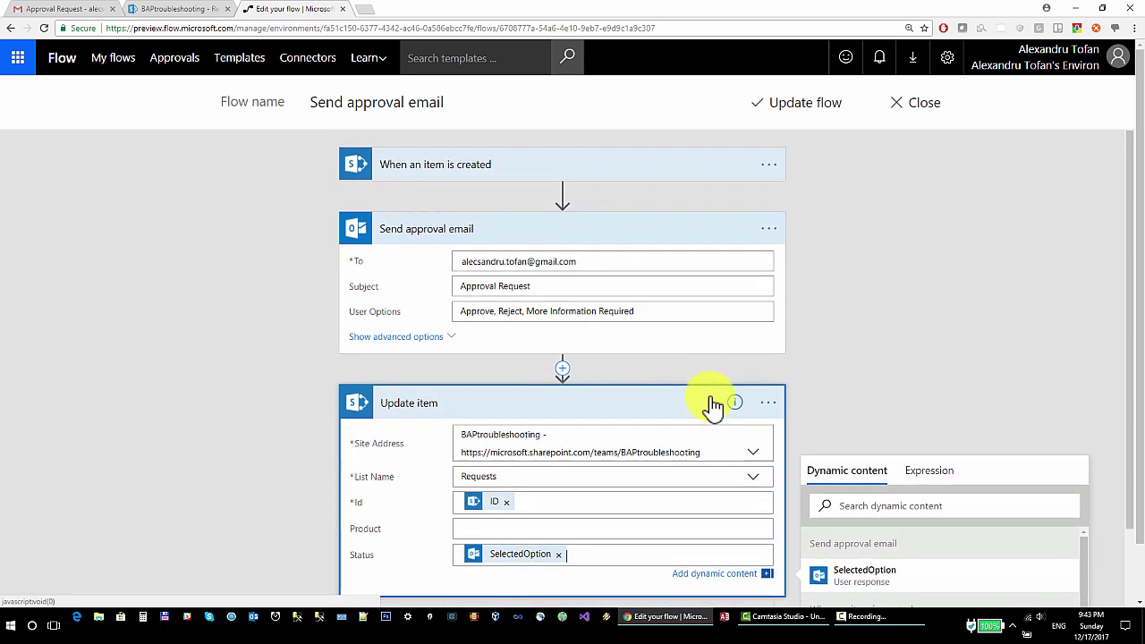
pyautogui.scroll(-2, 713, 403)
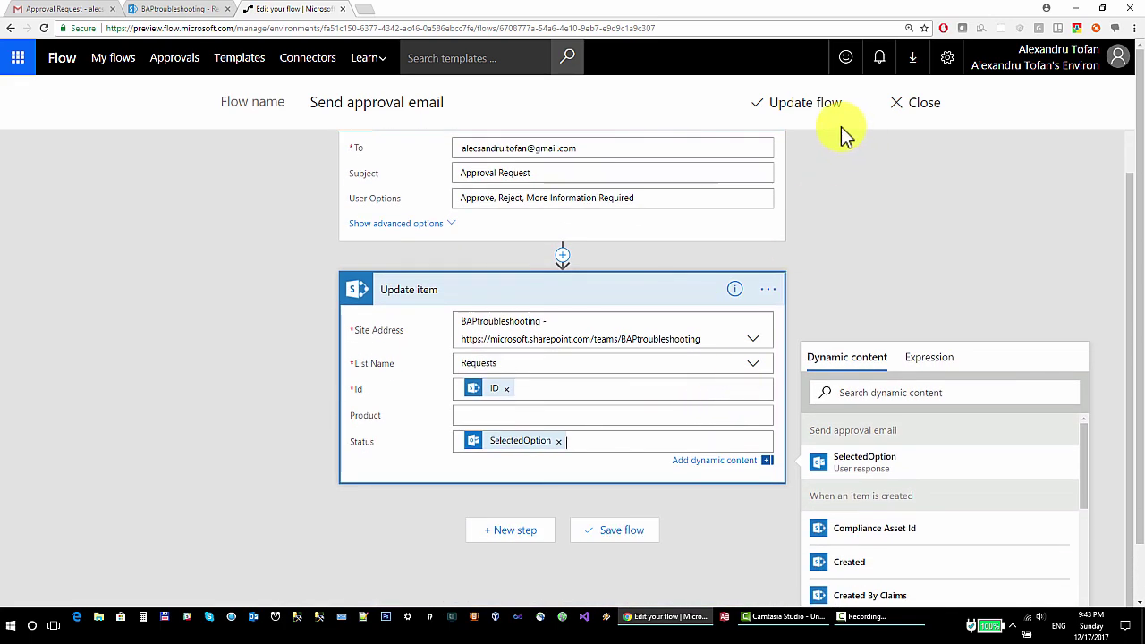
pyautogui.click(799, 105)
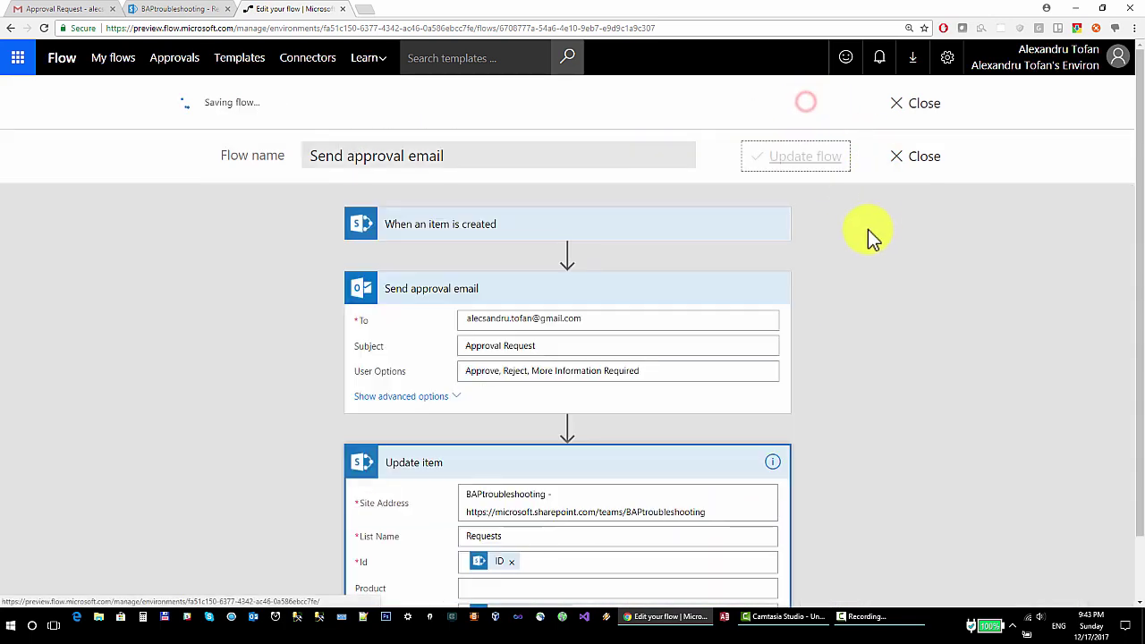
# Create and save a new Requests item with Product 'Paper', then go to Gmail
pyautogui.click(184, 11)
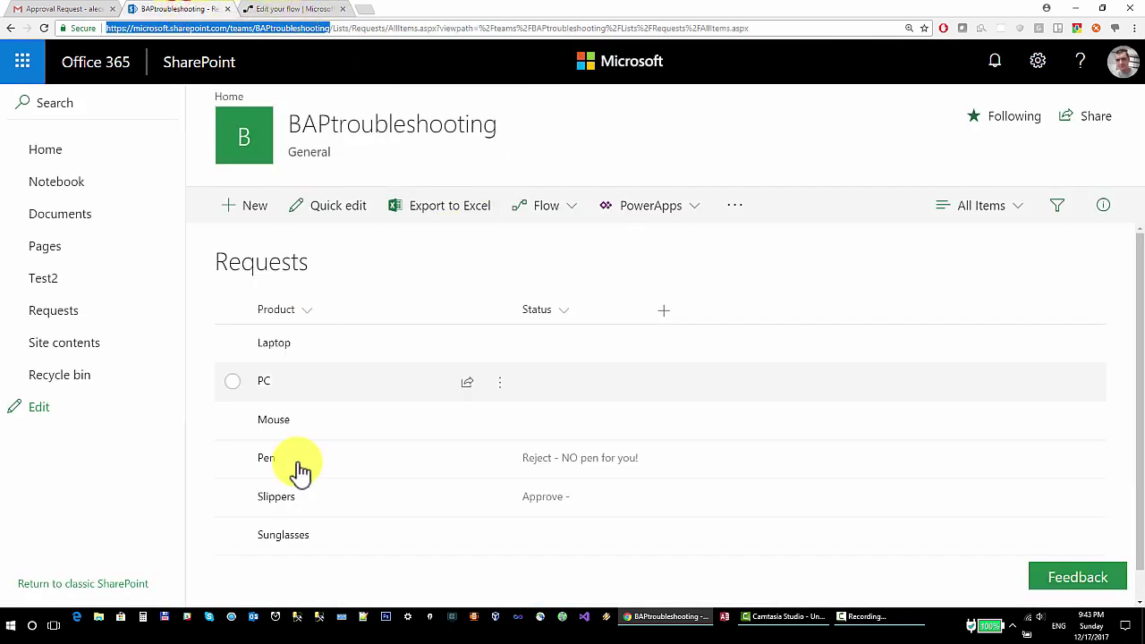
pyautogui.click(253, 204)
pyautogui.click(661, 226)
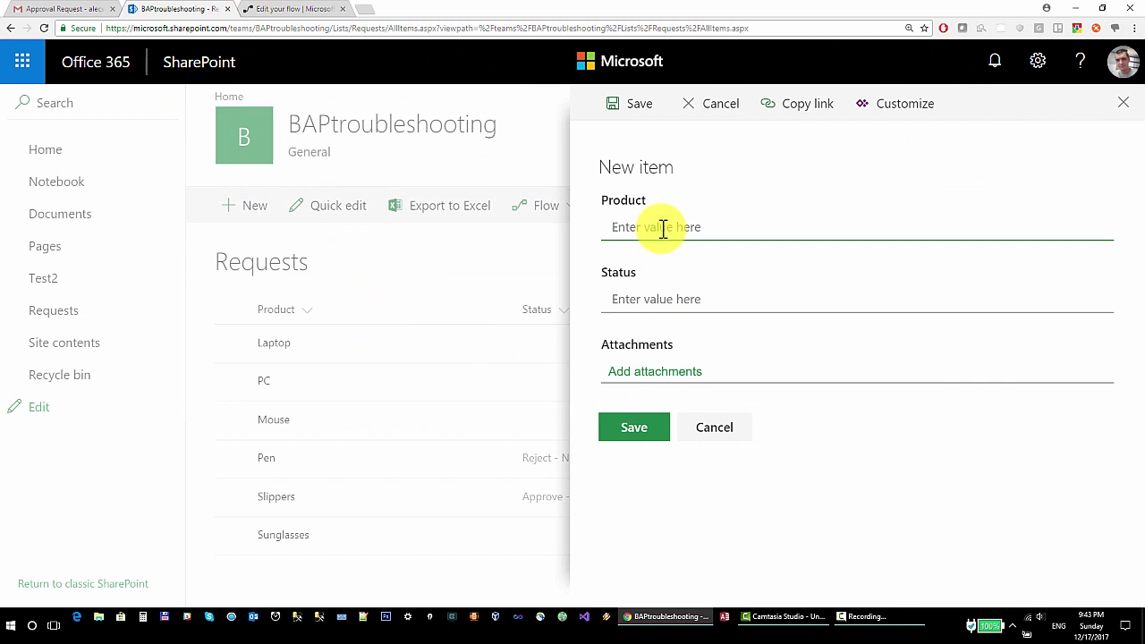
pyautogui.write('Paper')
pyautogui.click(660, 430)
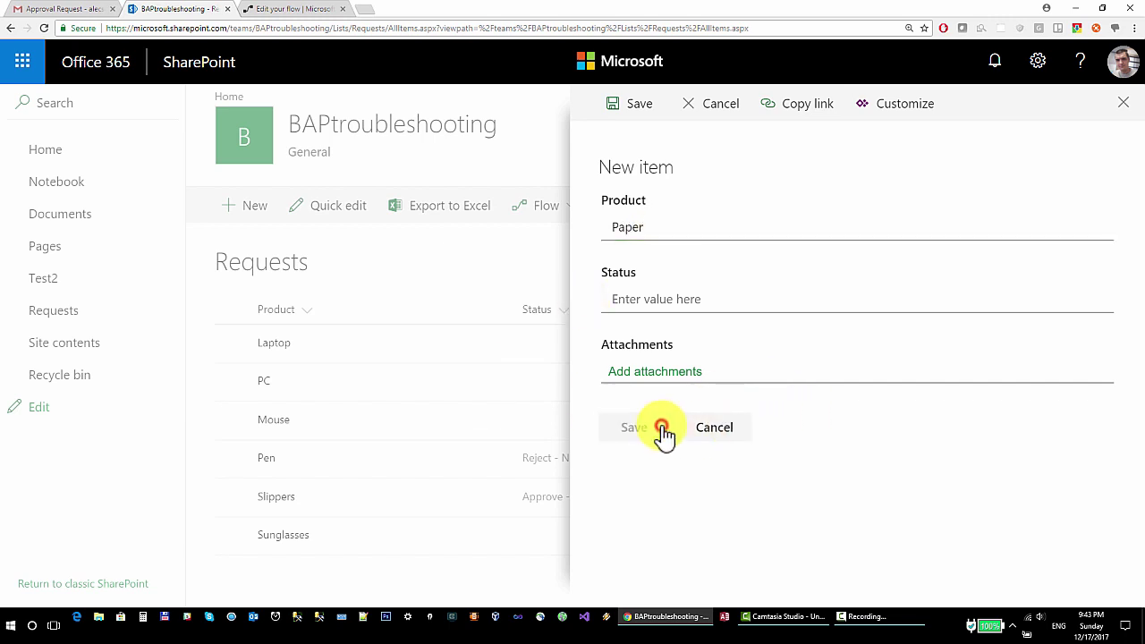
pyautogui.scroll(-2, 662, 434)
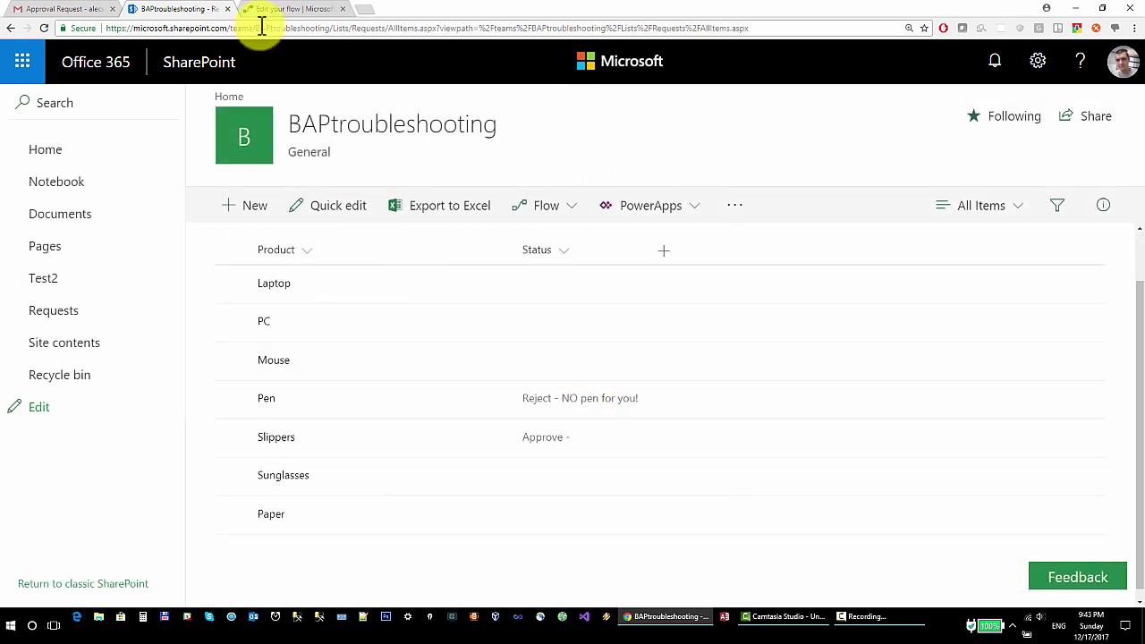
pyautogui.click(55, 9)
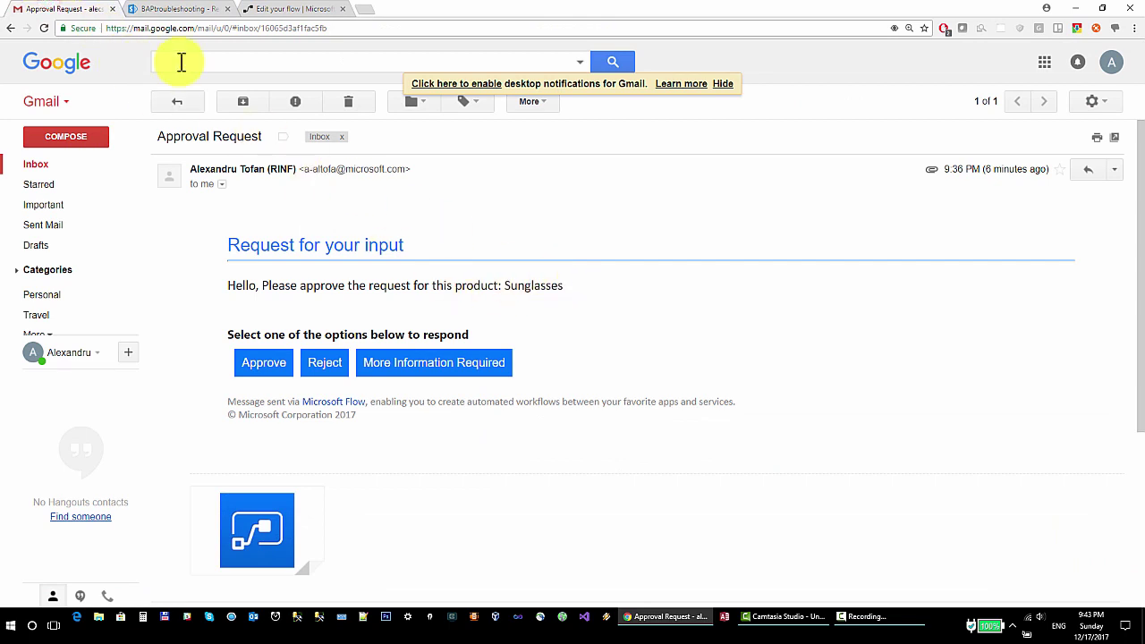
# Open the Paper Approval Request email in the inbox and answer it with Approve
pyautogui.click(33, 167)
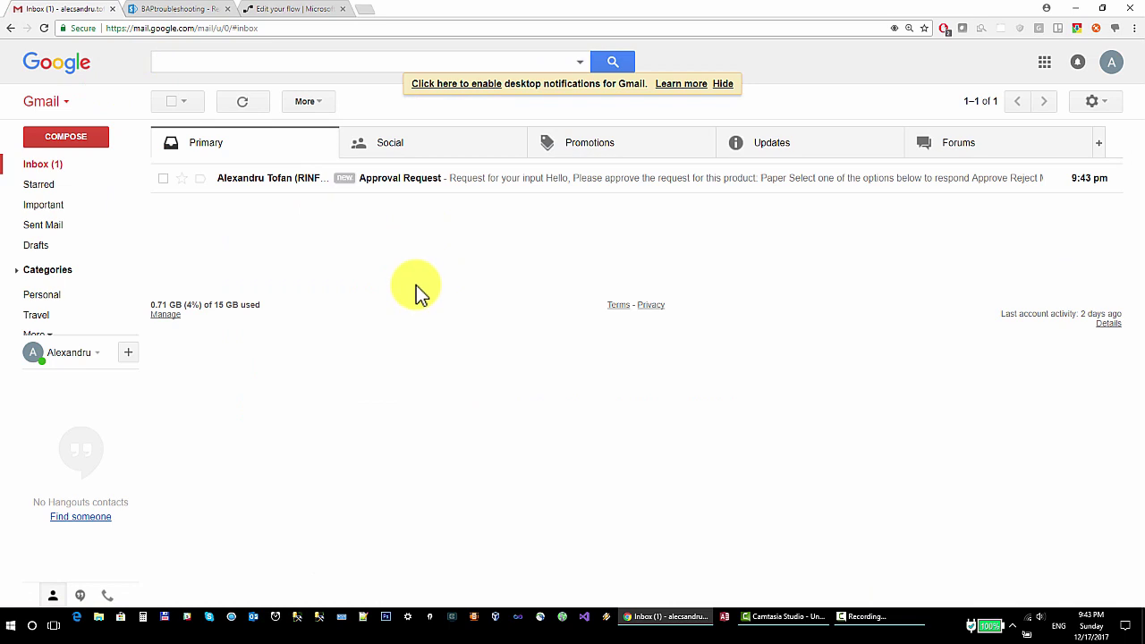
pyautogui.click(500, 178)
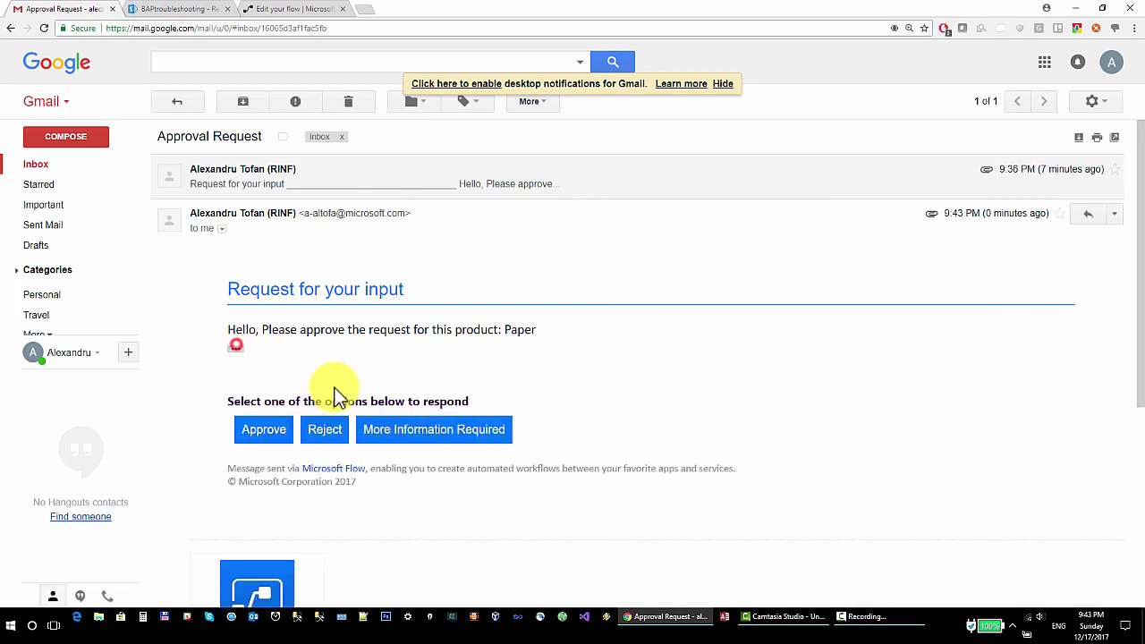
pyautogui.click(256, 430)
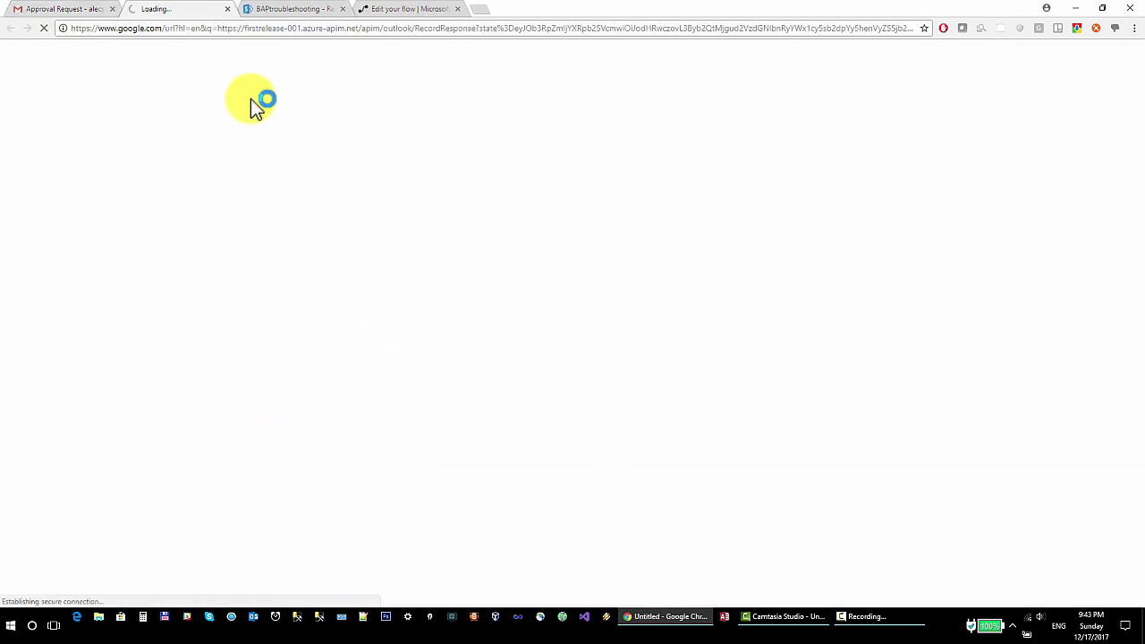
pyautogui.click(325, 9)
# Refresh the Requests list to confirm Paper reads Approve, then view the flow's successful run
pyautogui.press('F5')
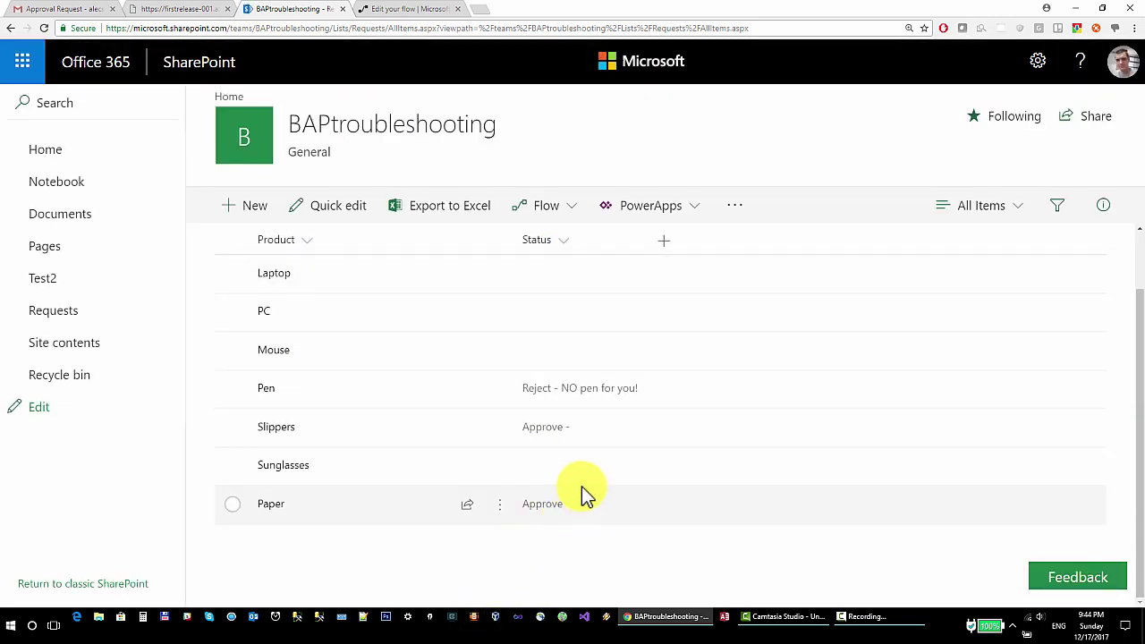
pyautogui.click(391, 11)
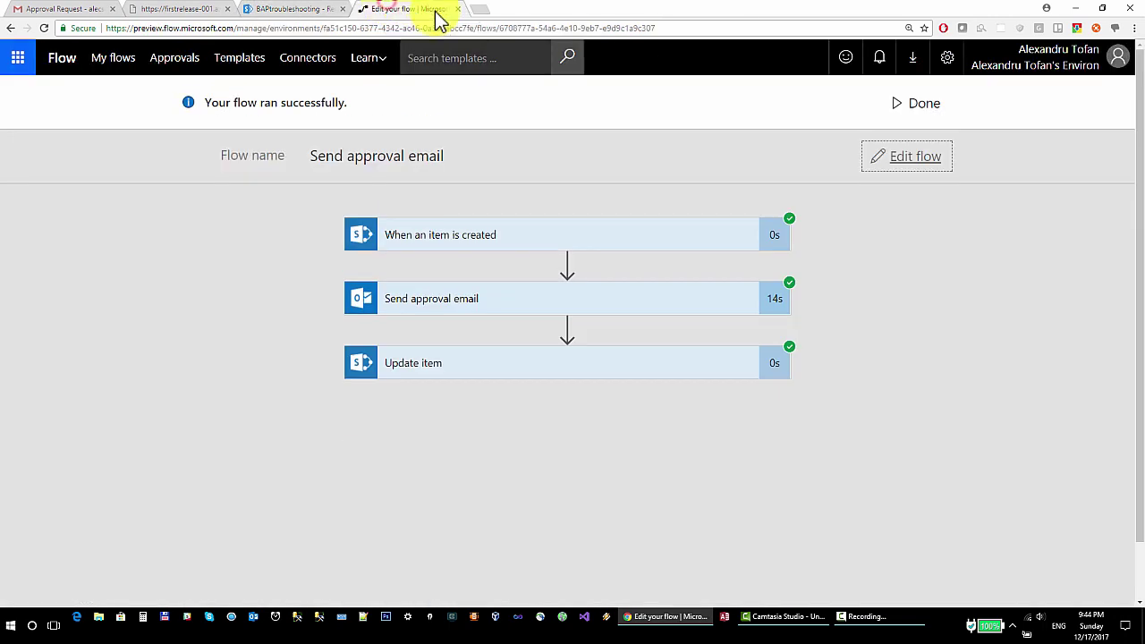